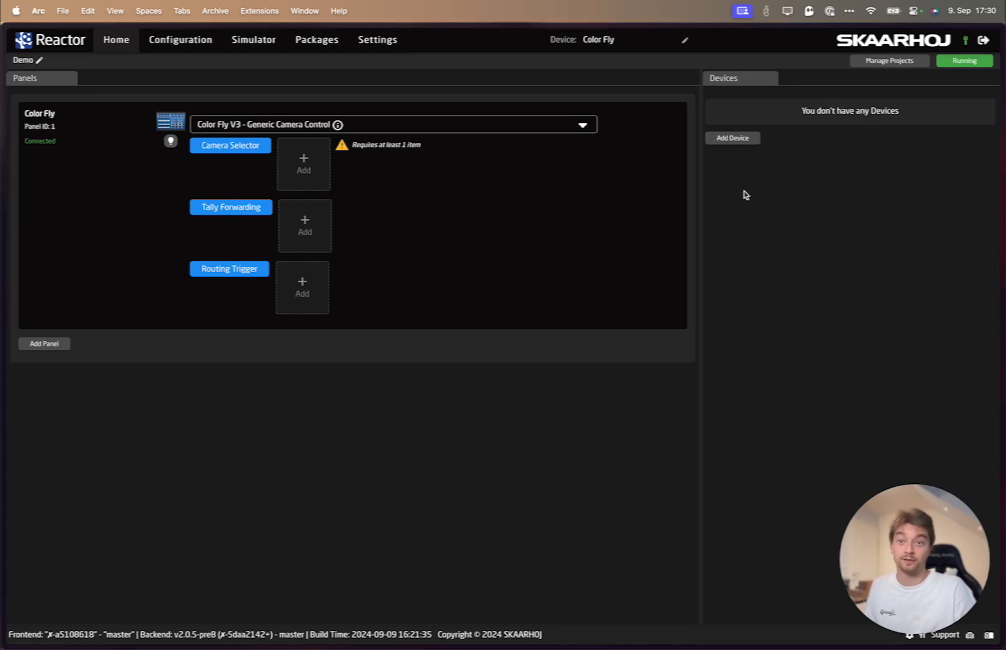
- Add a device manually by searching for "ember" and choosing Ember+ User Model 1
left_click(732, 140)
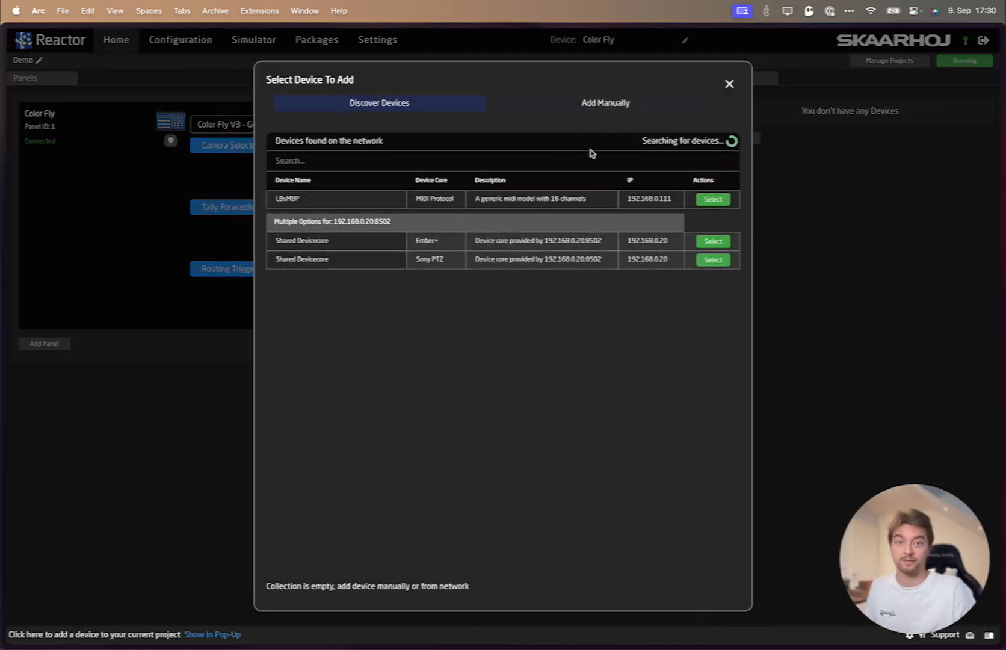
left_click(581, 112)
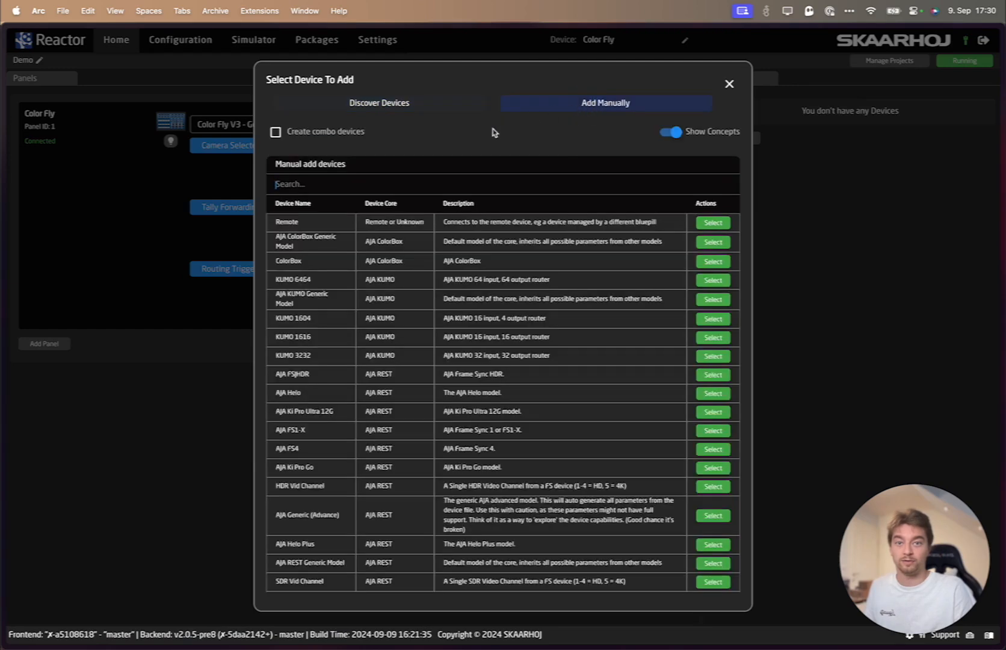
left_click(474, 186)
type("ember")
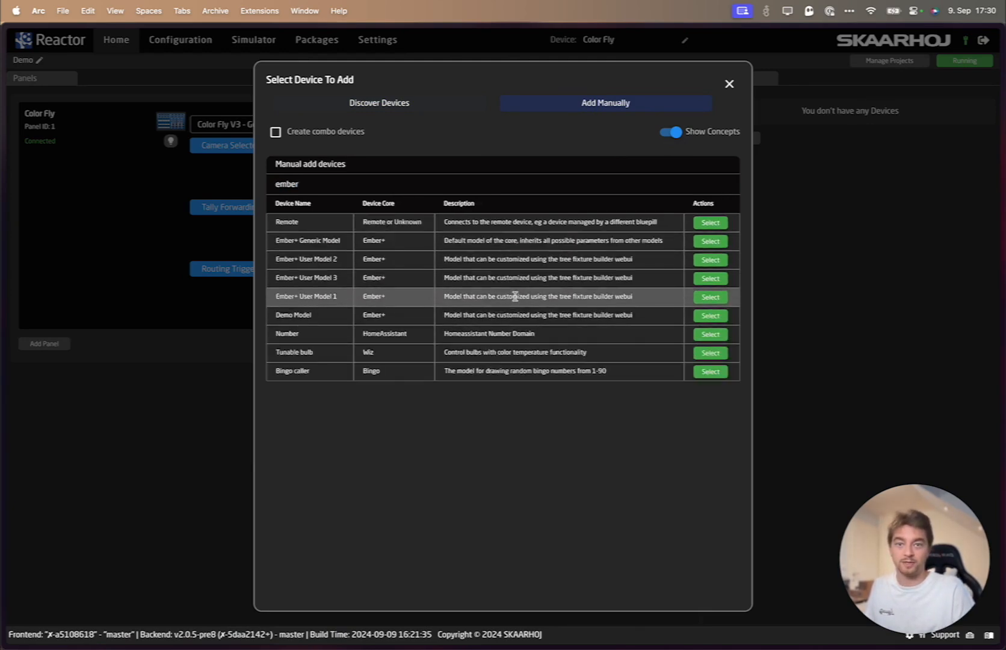
left_click(710, 297)
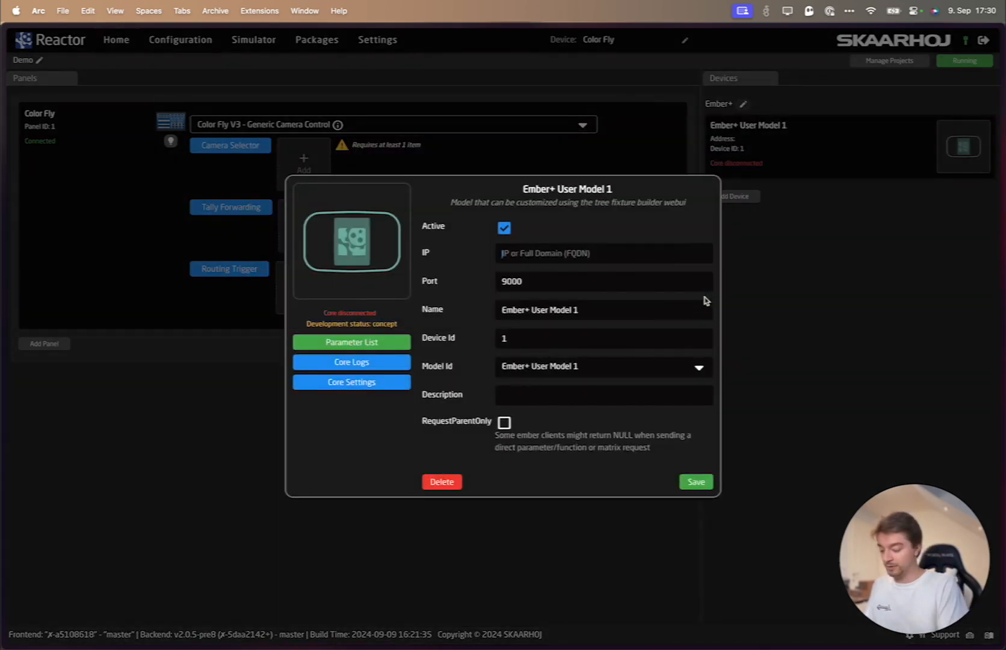
- Set the new device's IP to 192.168.0.227 and its name to Junger, and save the device
type("19")
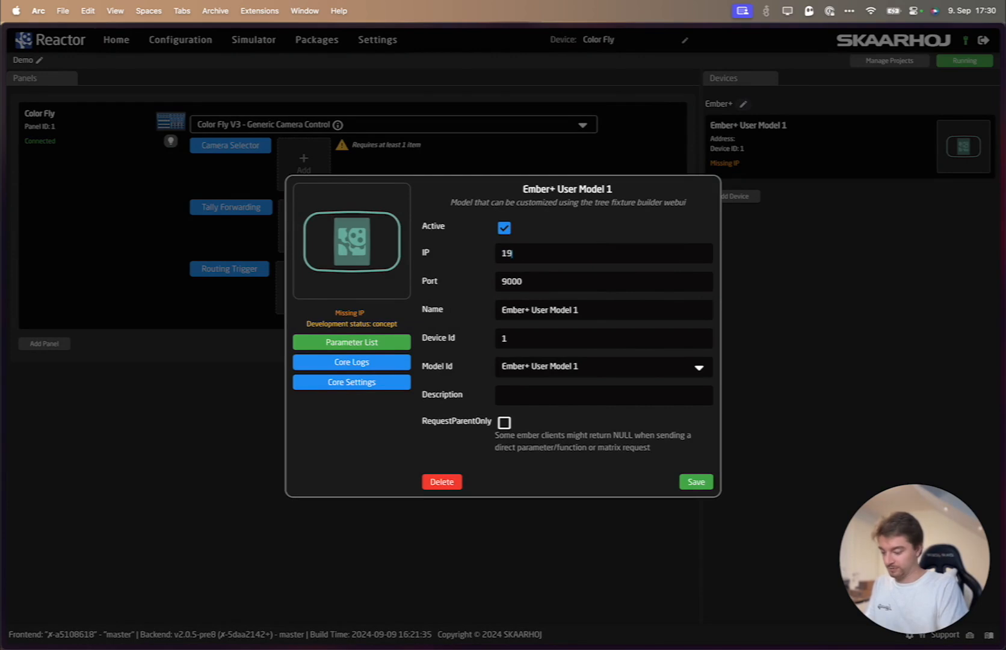
type("2.168")
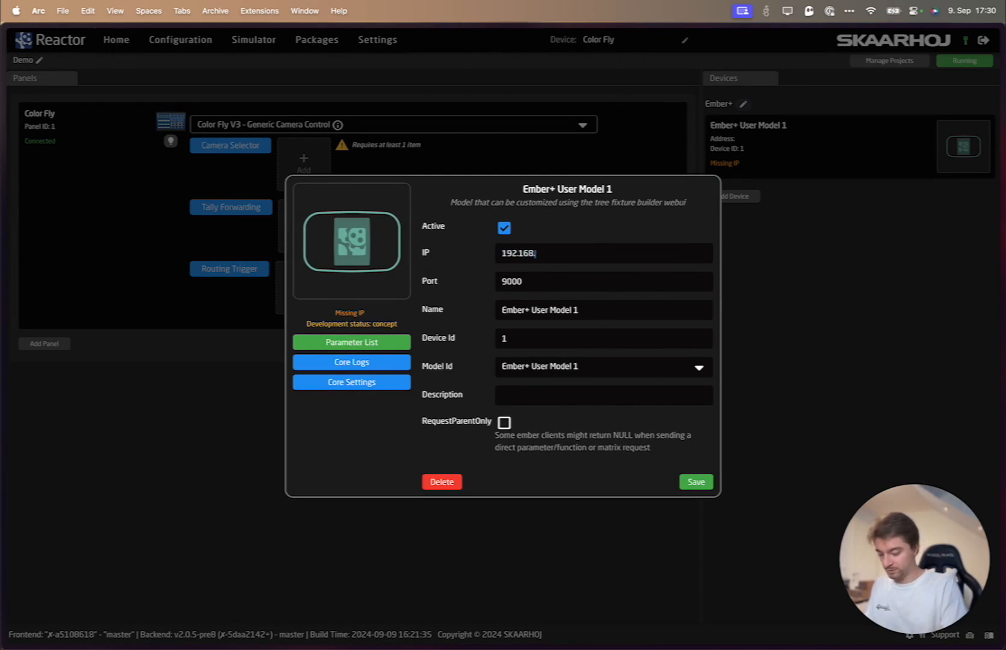
type(".0.227")
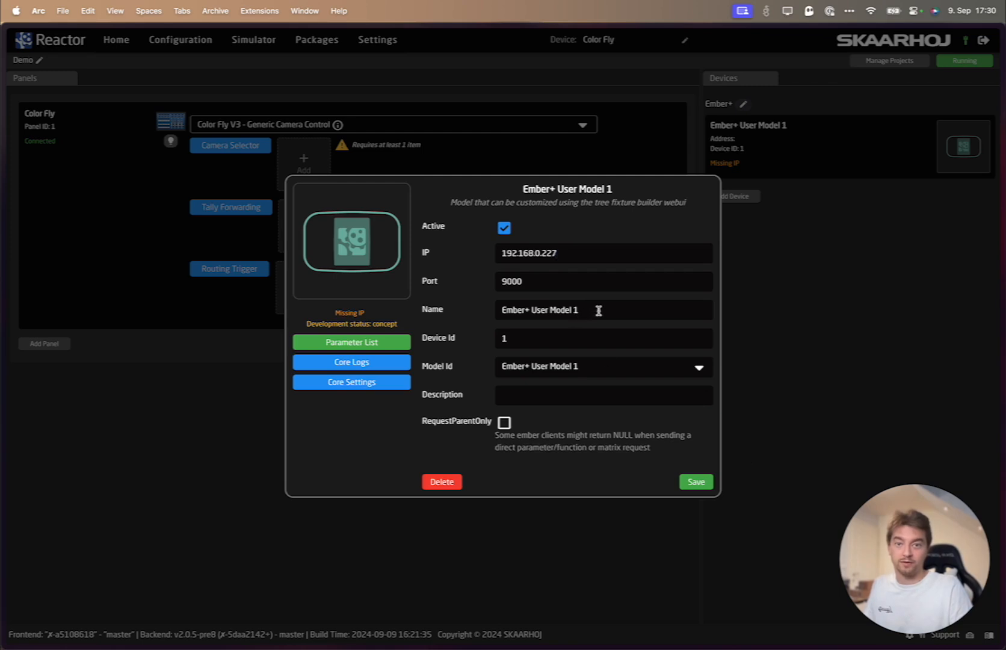
left_click_drag(600, 309, 464, 304)
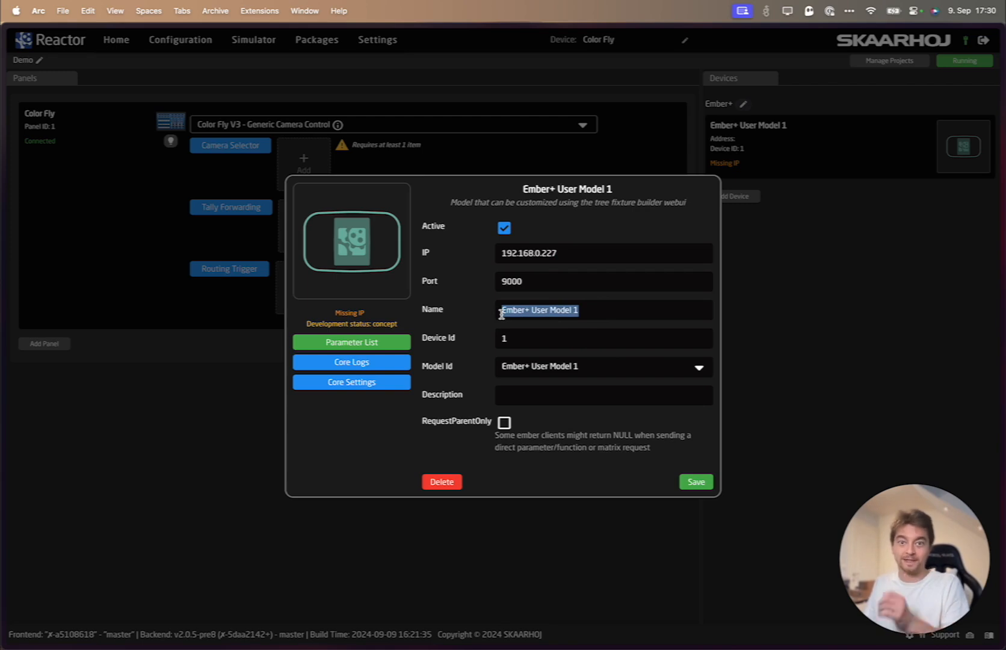
key("BackSpace")
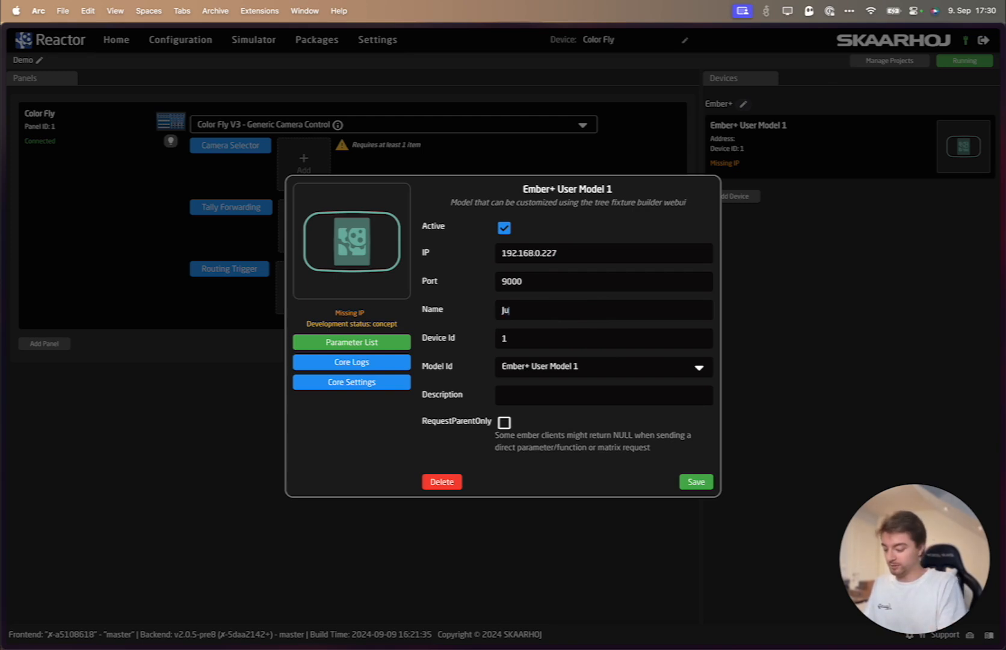
type("Junger")
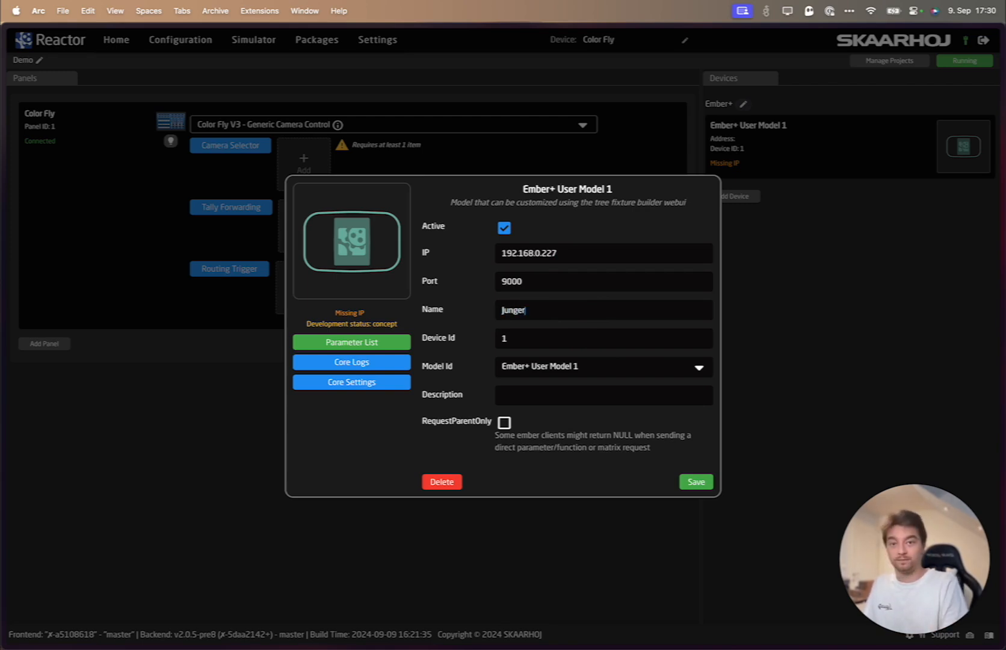
left_click(693, 481)
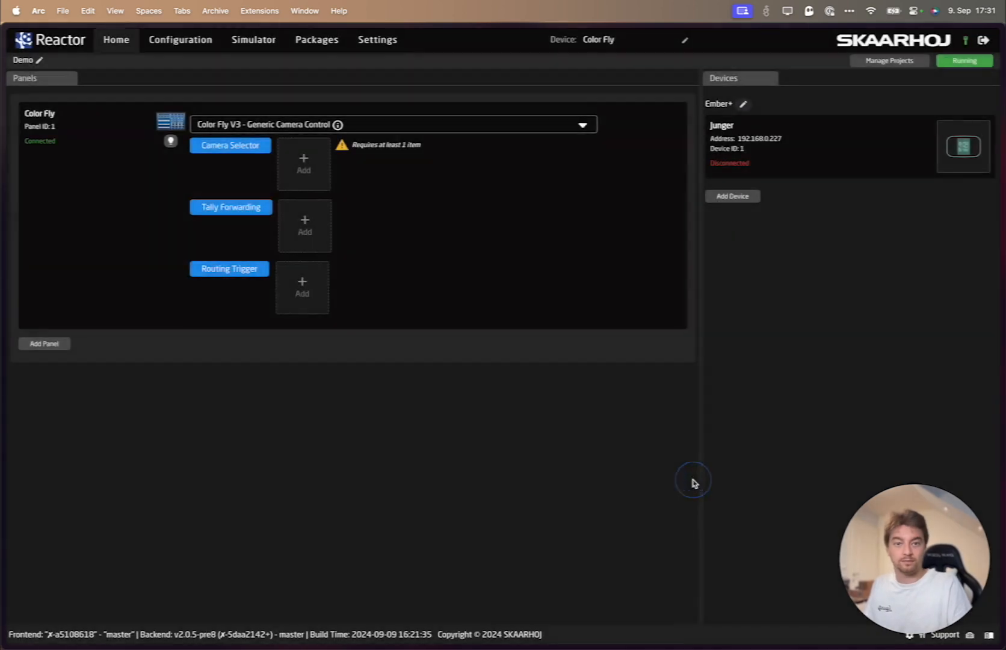
- Open the settings of the installed Ember+ Explorer package and check its Show in Menu option
mouse_move(724, 170)
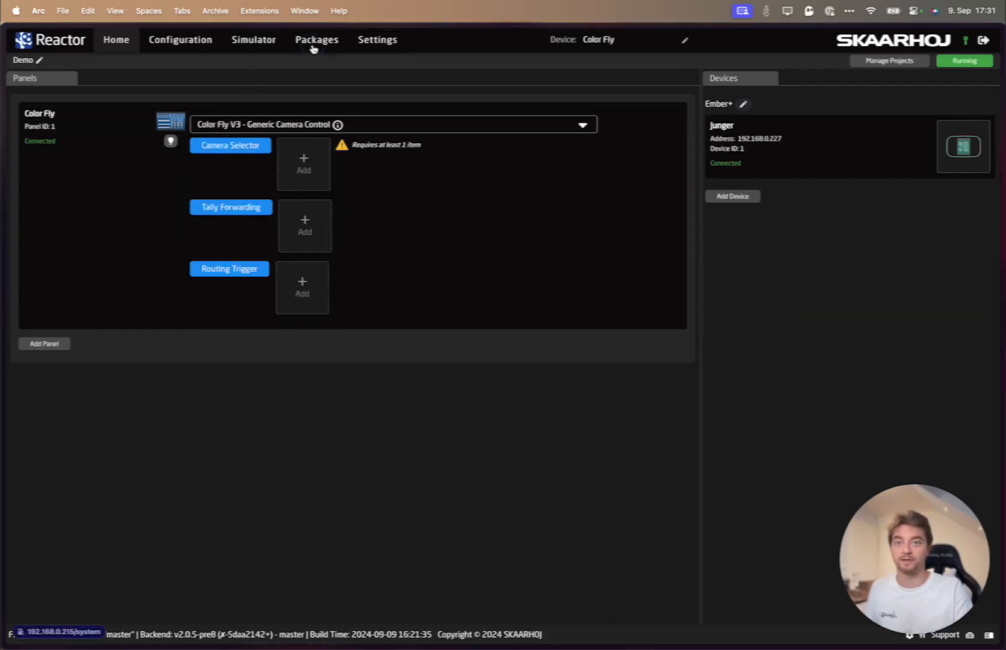
left_click(313, 43)
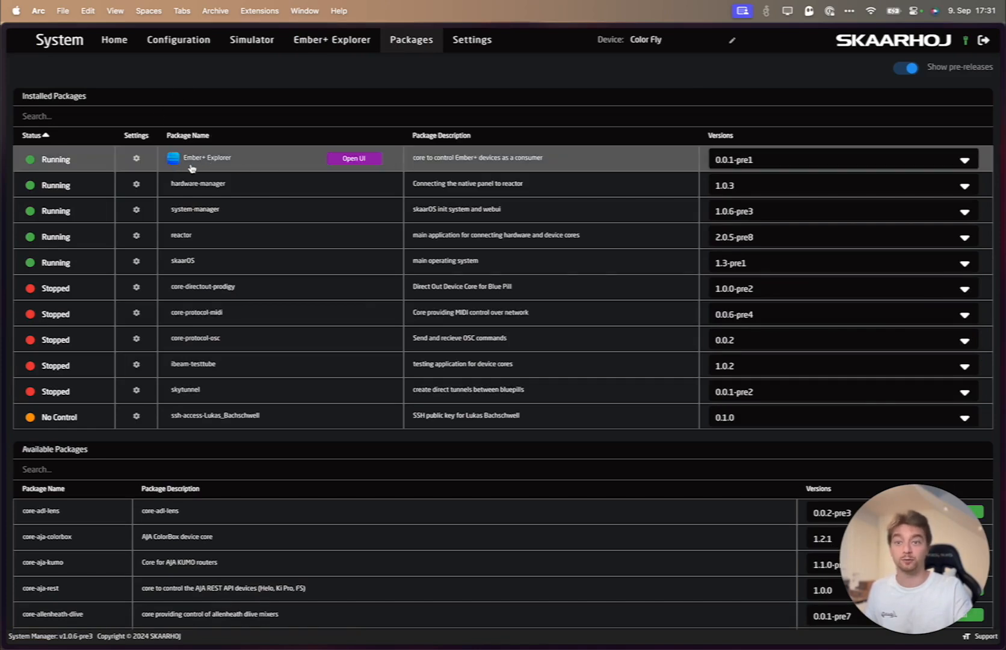
left_click(137, 159)
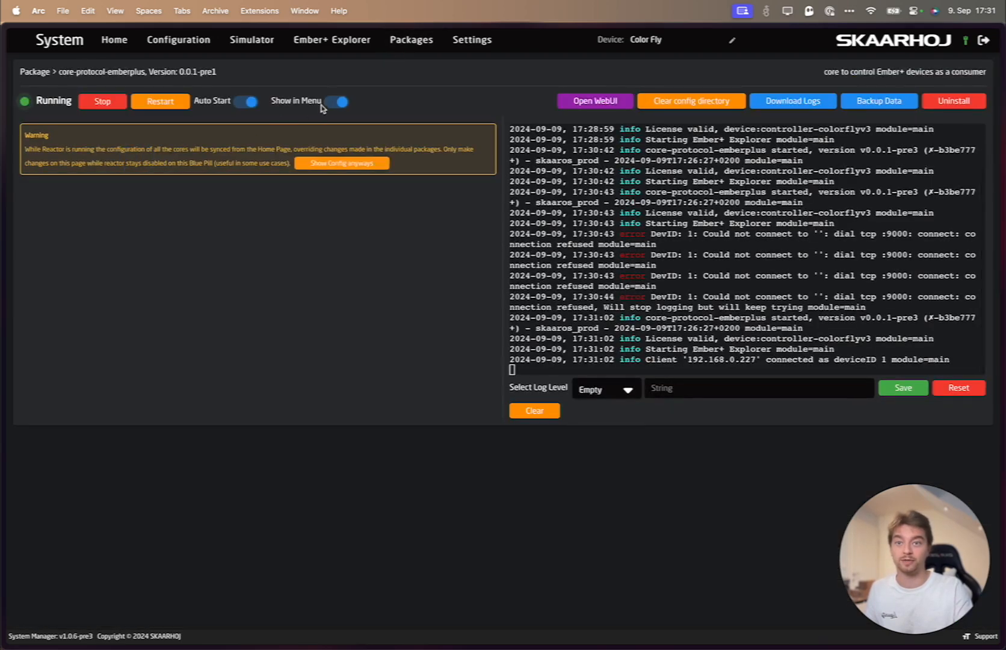
left_click(332, 103)
left_click(330, 102)
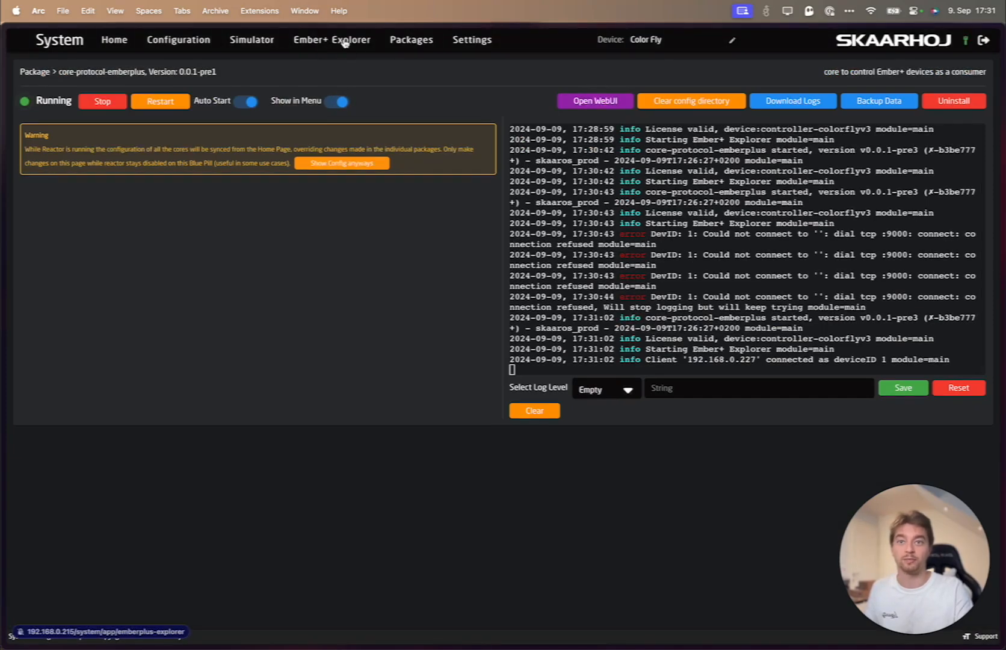
- Open the Ember+ Explorer and rename Model 1 as Junger Model
left_click(345, 42)
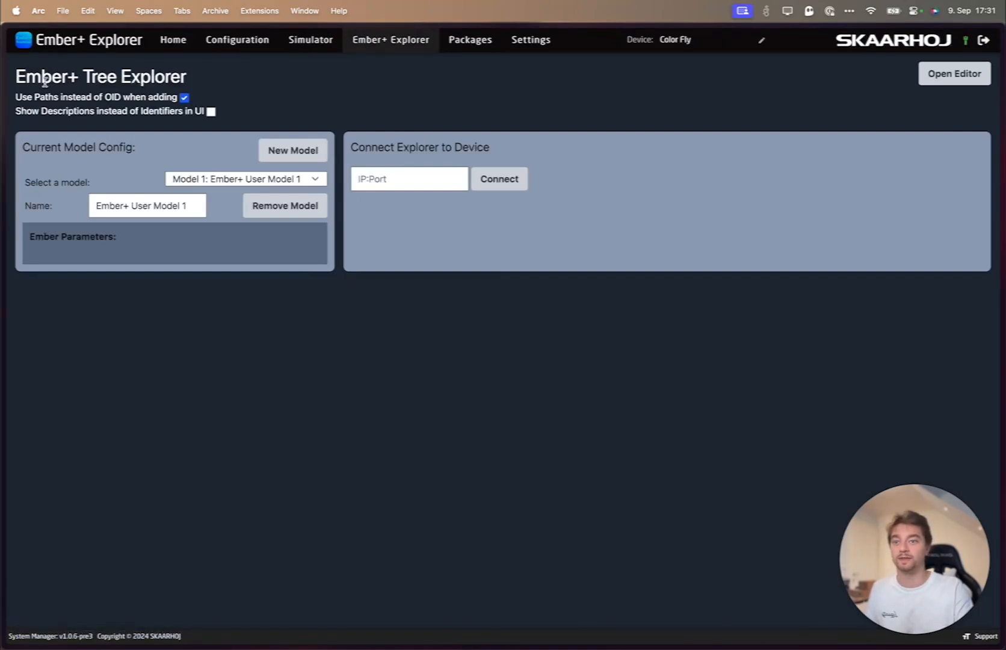
left_click(217, 179)
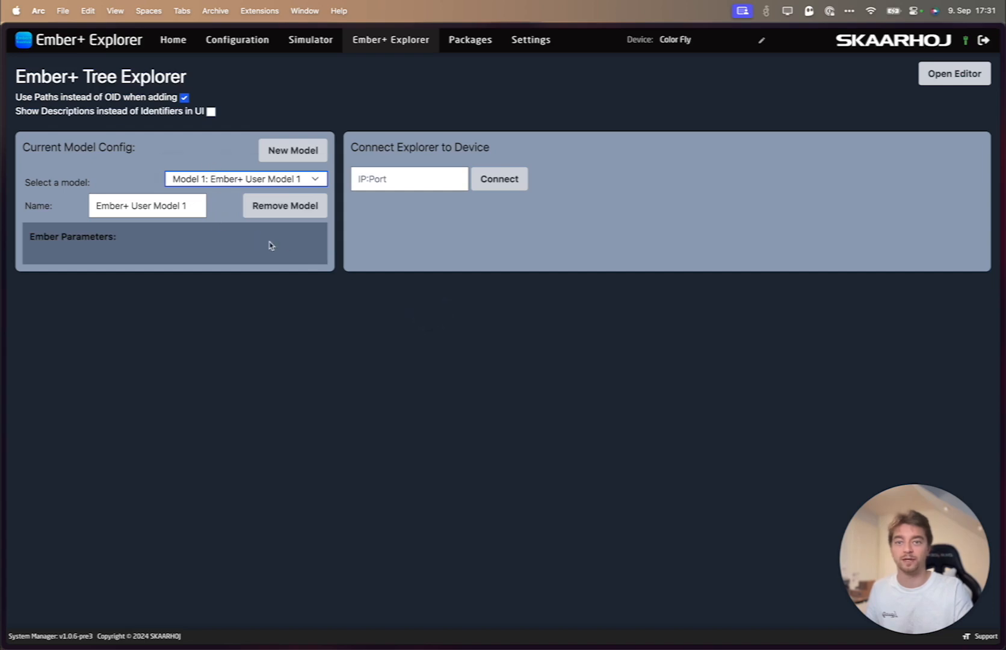
left_click_drag(189, 206, 70, 204)
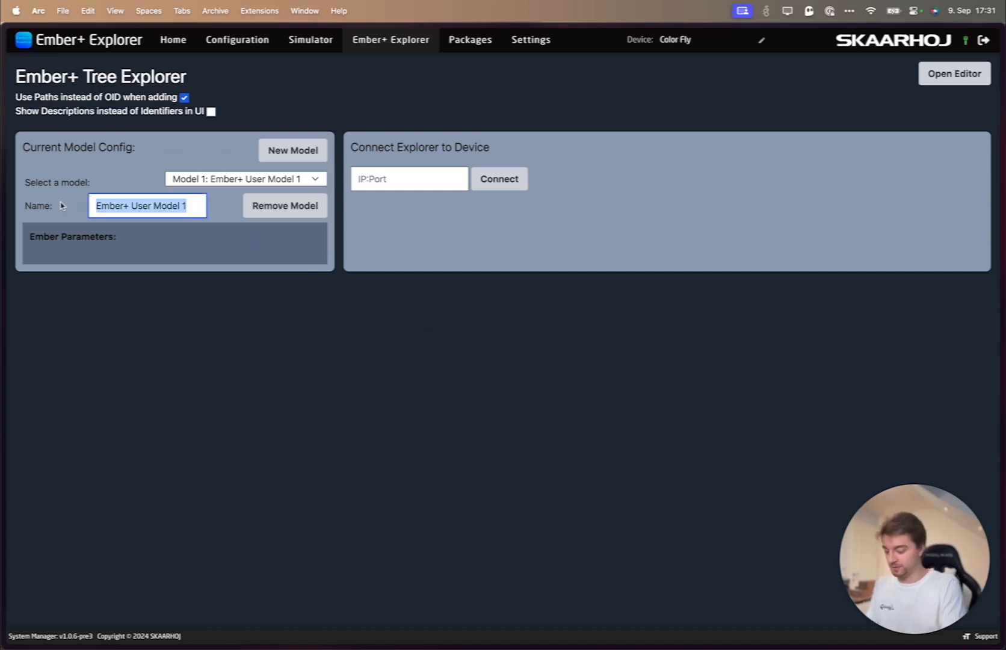
type("Junger Model")
left_click(682, 228)
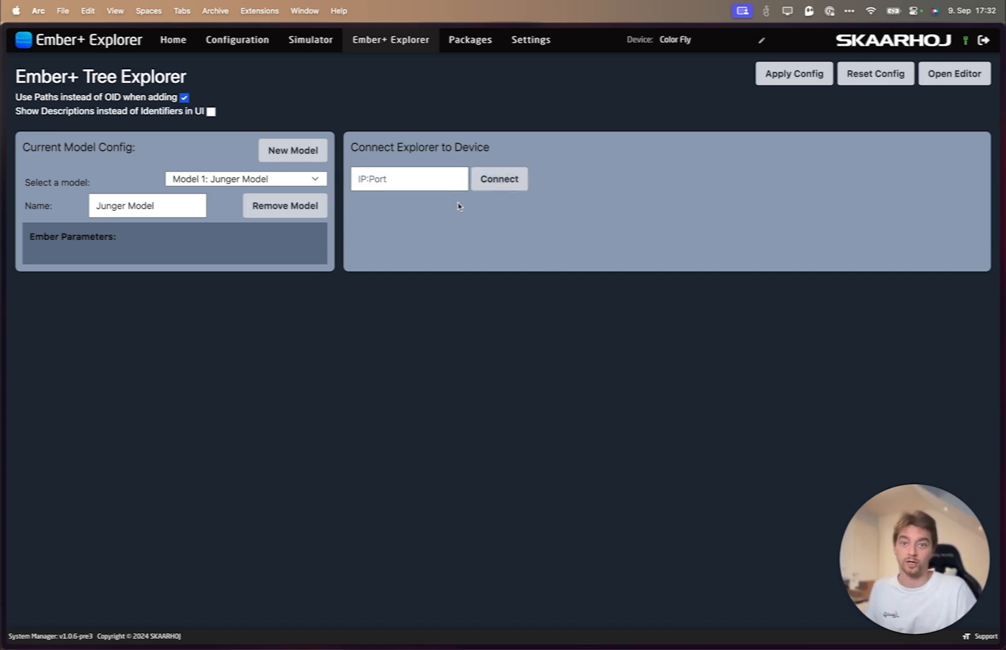
- Connect the explorer to the device at 192.168.0.227 and expand the root device node
left_click(375, 180)
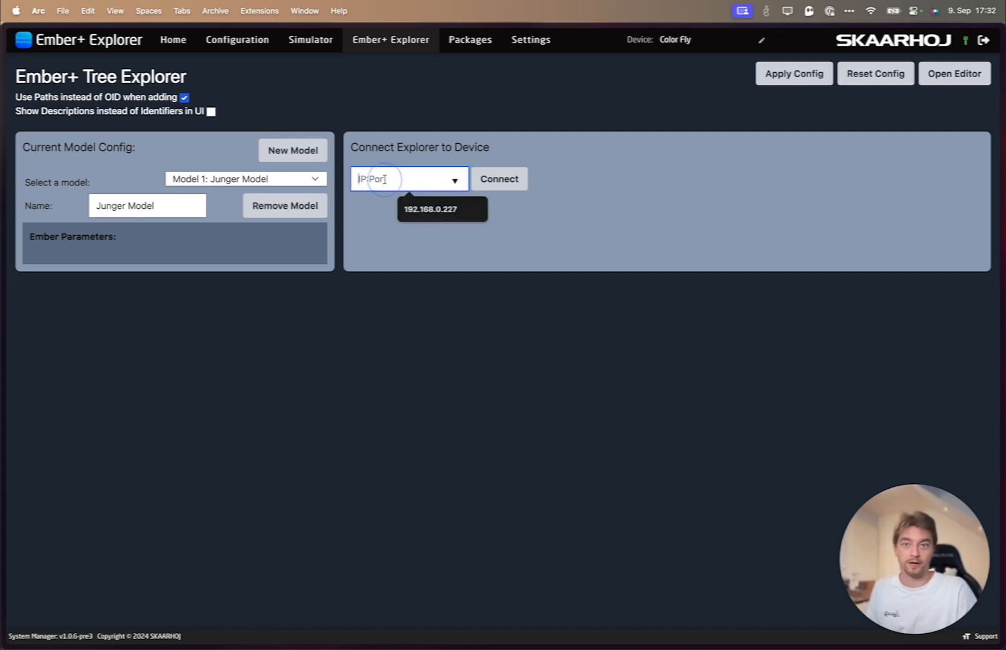
left_click(420, 215)
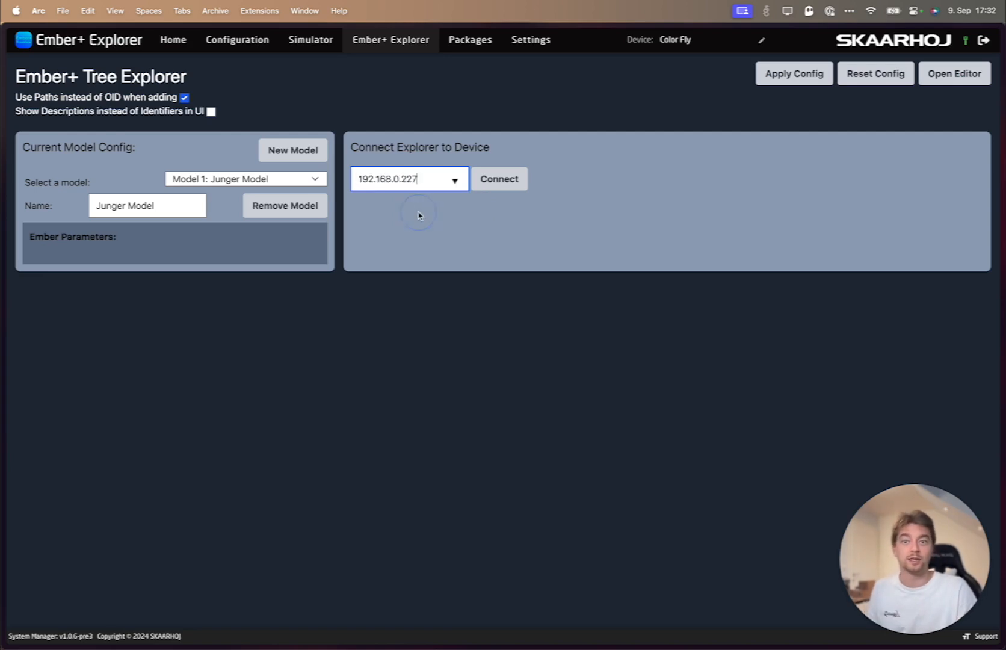
left_click(495, 183)
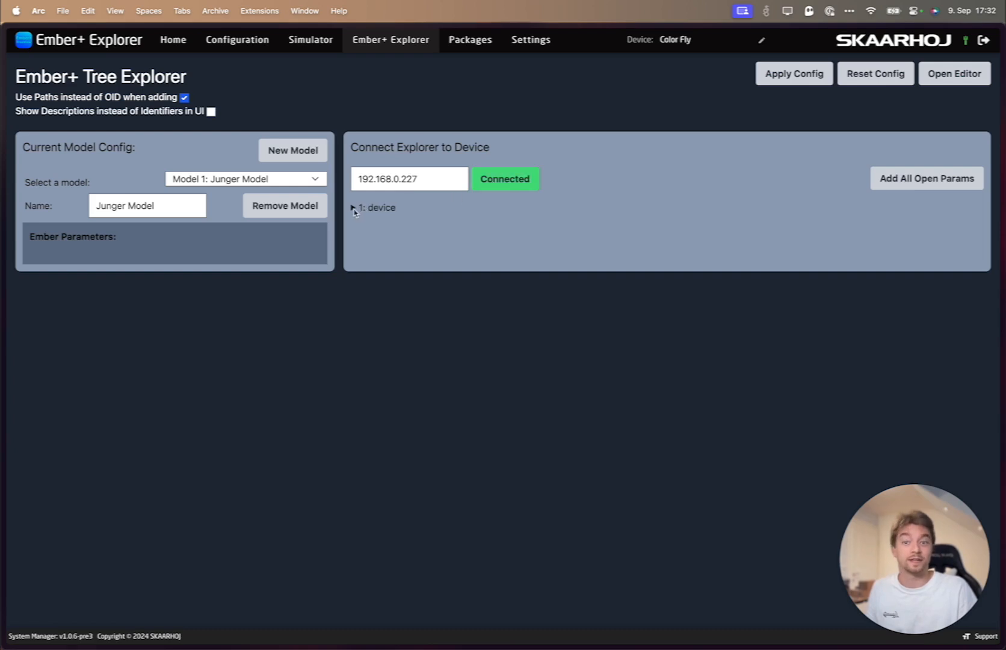
left_click(353, 208)
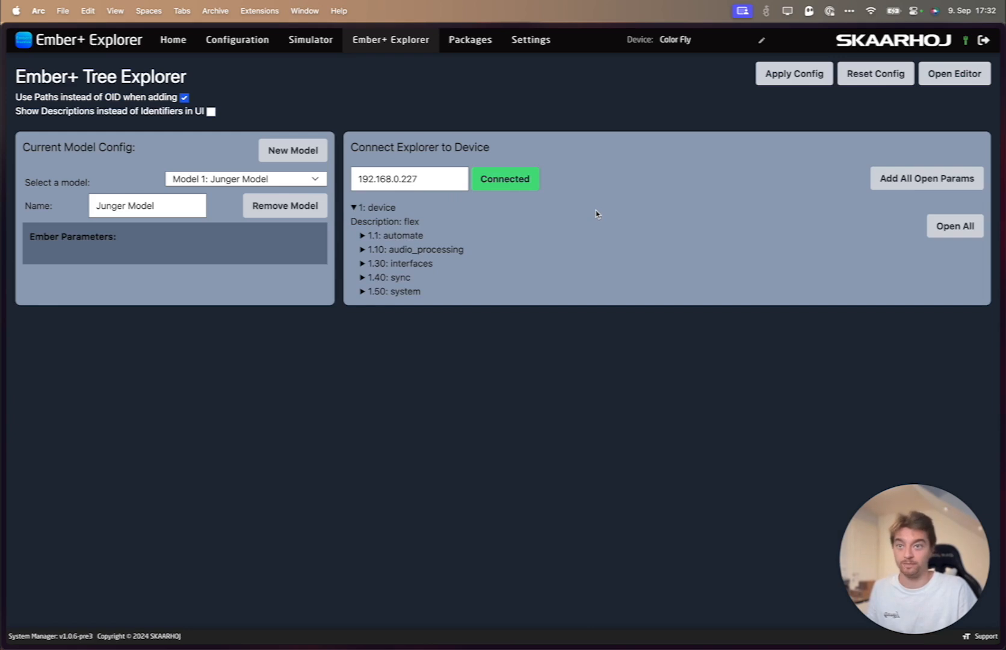
- Set the explorer to show descriptions instead of identifiers in the UI
left_click_drag(20, 115, 79, 114)
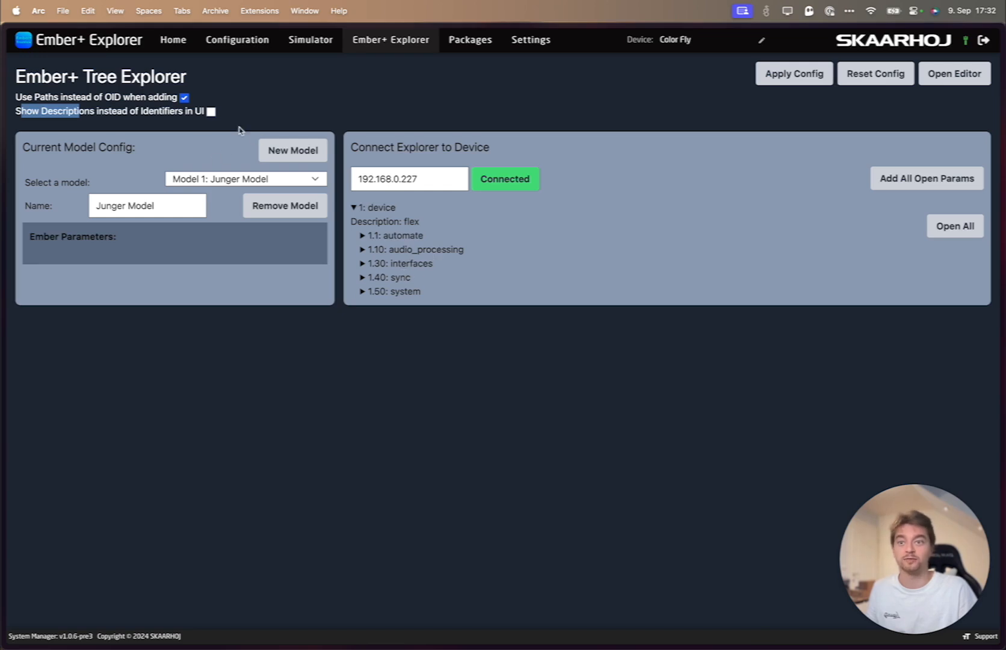
left_click(158, 113)
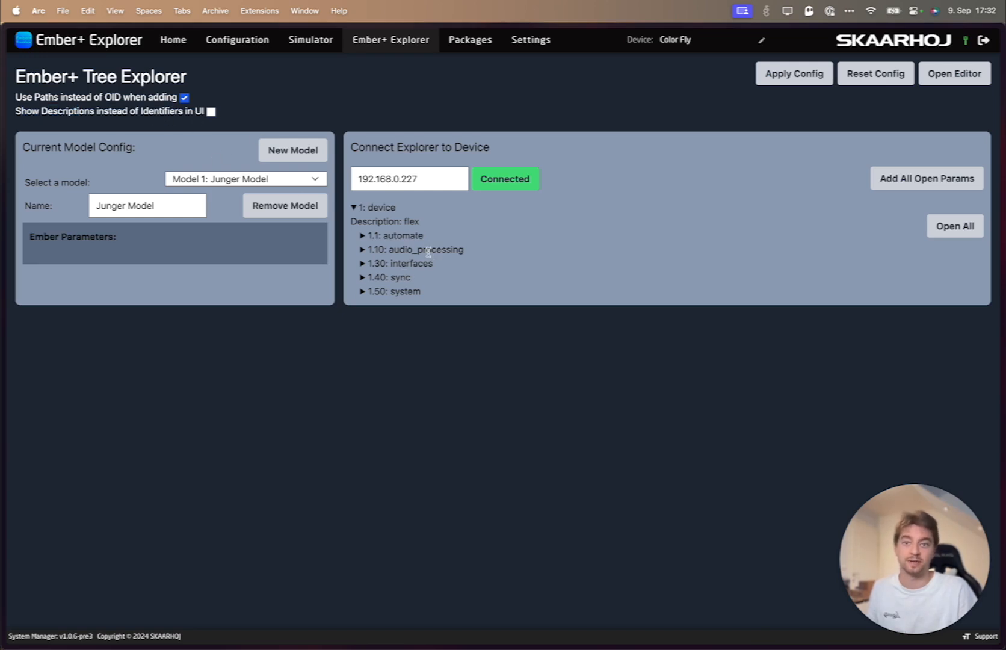
left_click(211, 111)
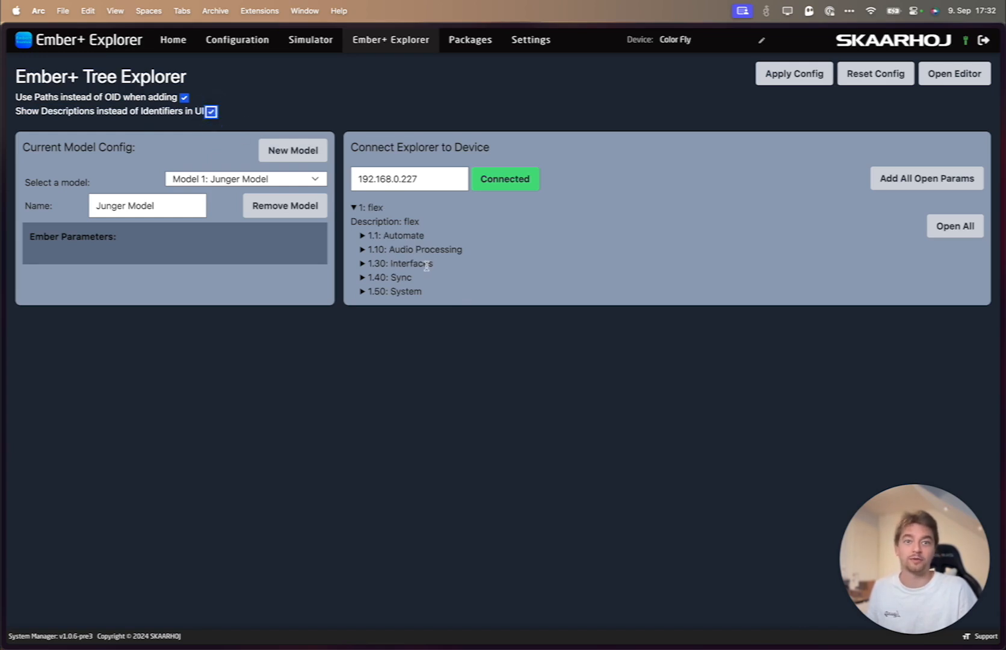
left_click(437, 127)
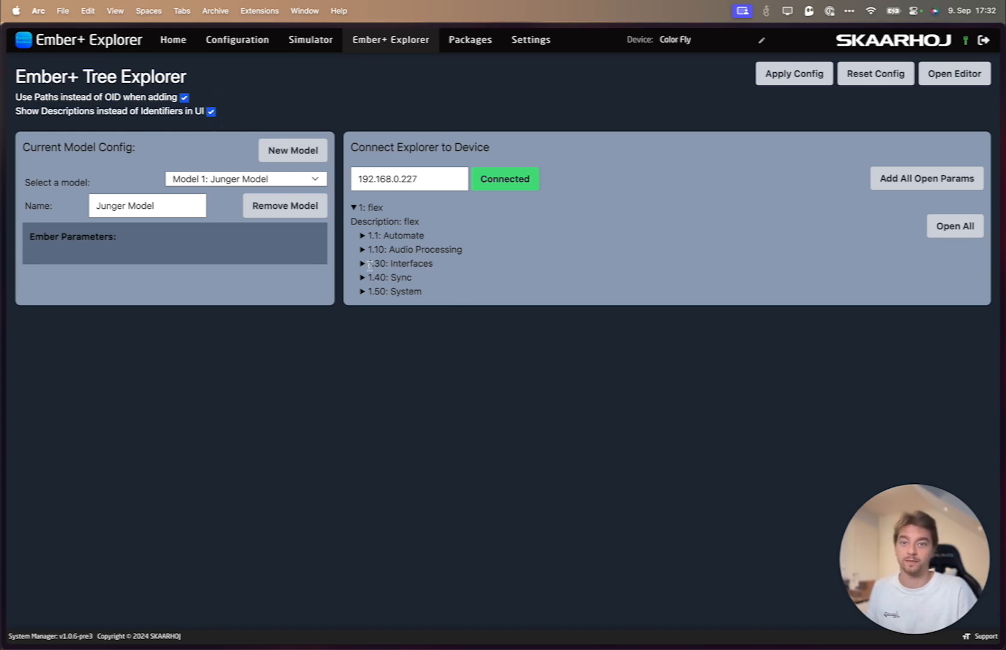
- Expand the tree through Automate, Routing Collections and Main, and open the Load routing preset parameter
left_click(363, 236)
left_click(373, 264)
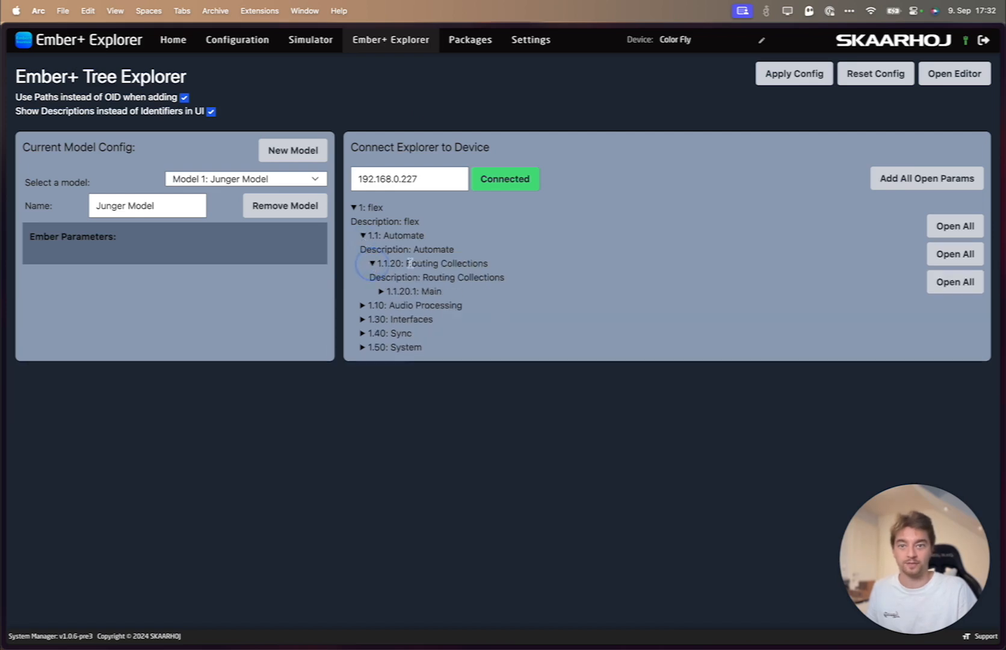
left_click(382, 292)
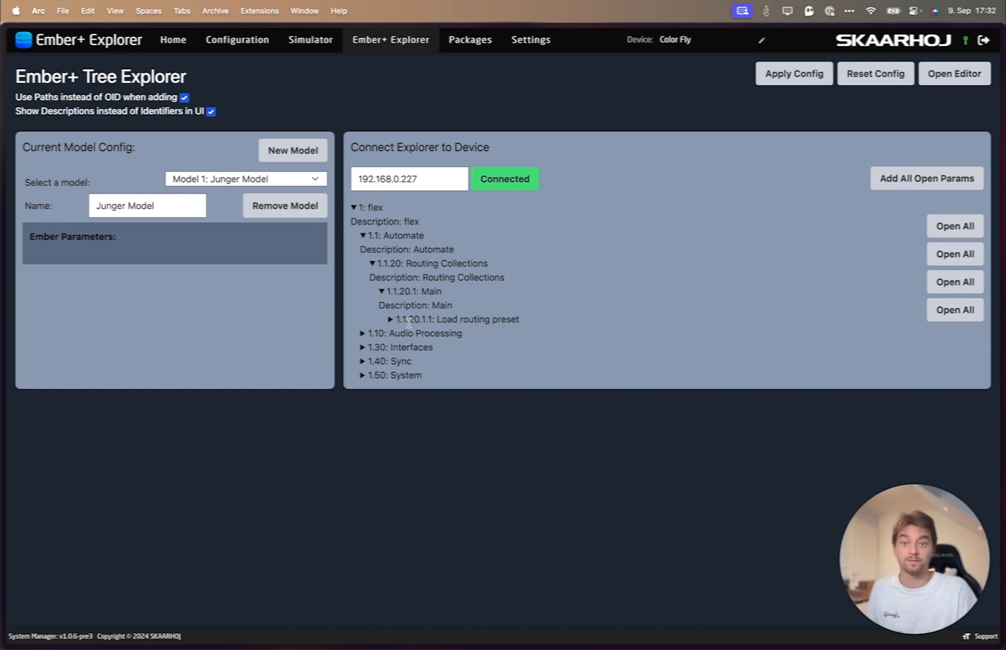
left_click(390, 319)
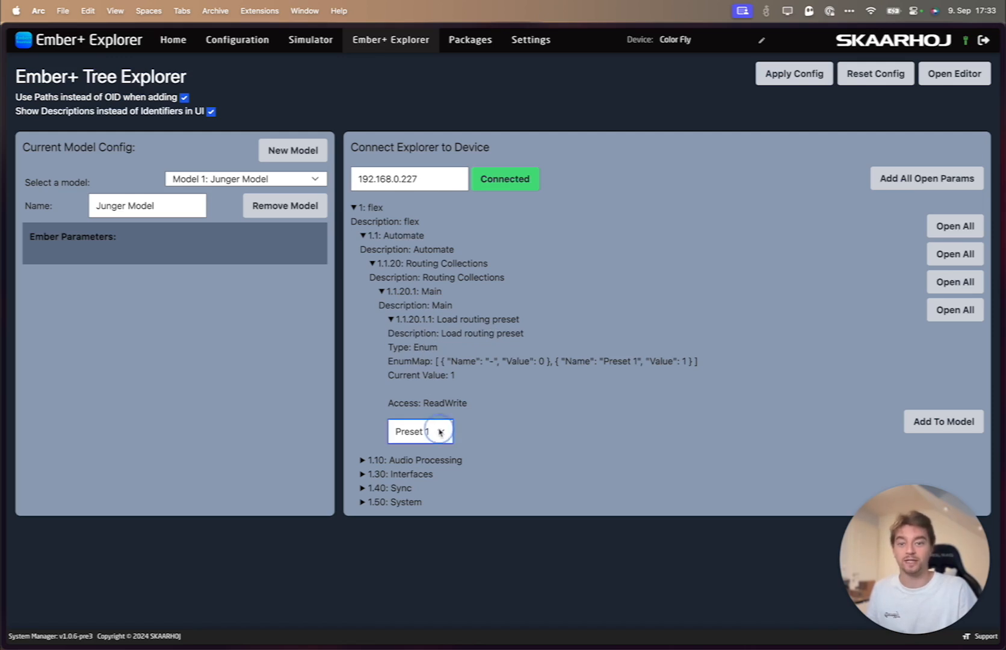
- Set the Load routing preset value to "-" and add this parameter to Junger Model
left_click(399, 429)
left_click(401, 419)
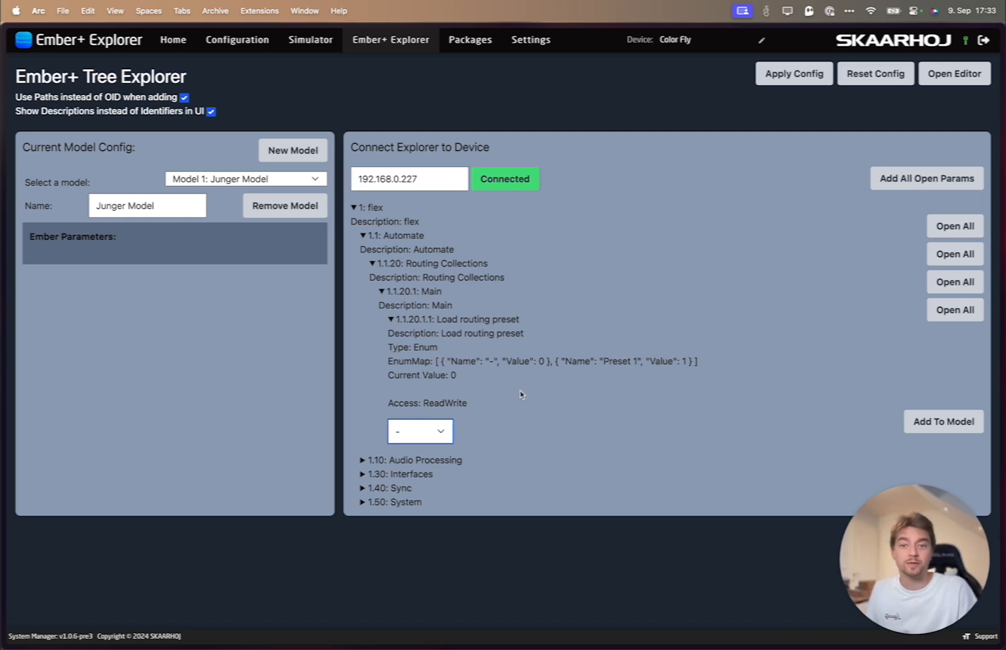
left_click(930, 421)
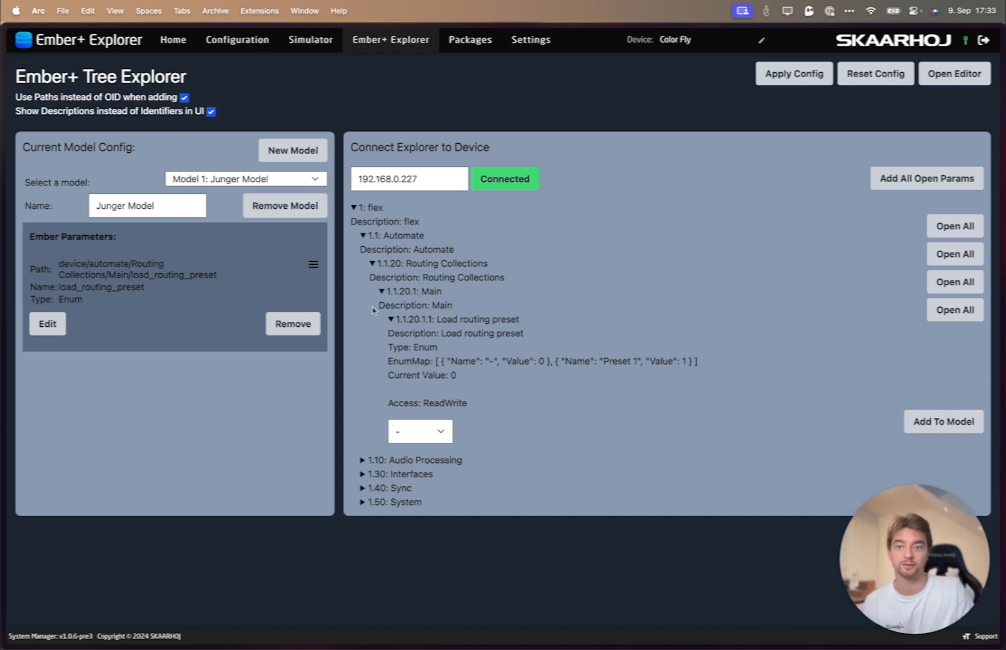
- Collapse the Main node under Routing Collections in the device tree
left_click_drag(396, 320, 421, 319)
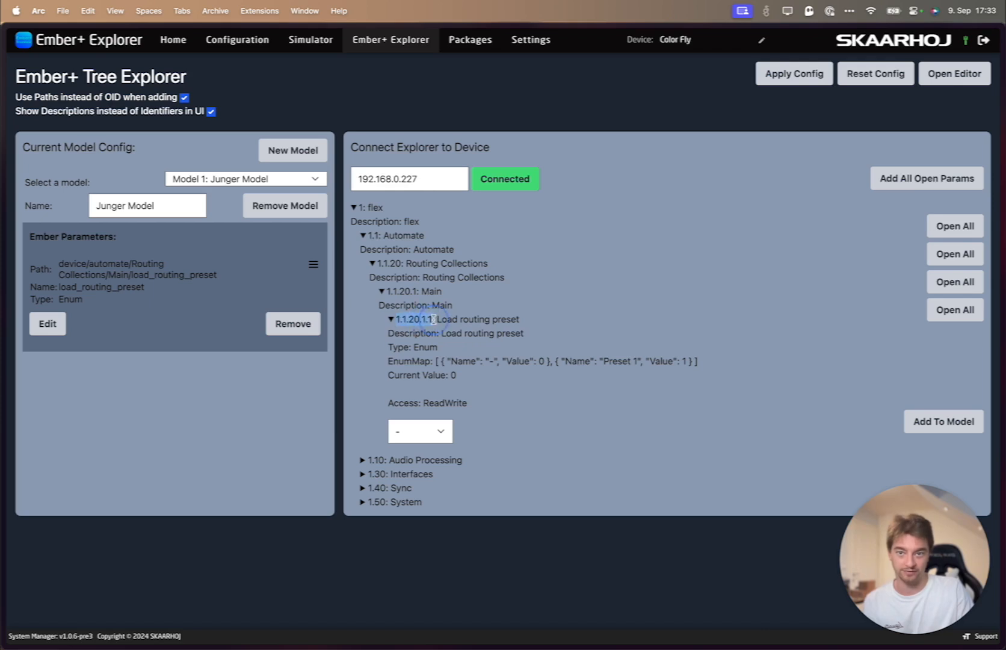
left_click(432, 319)
left_click(439, 321)
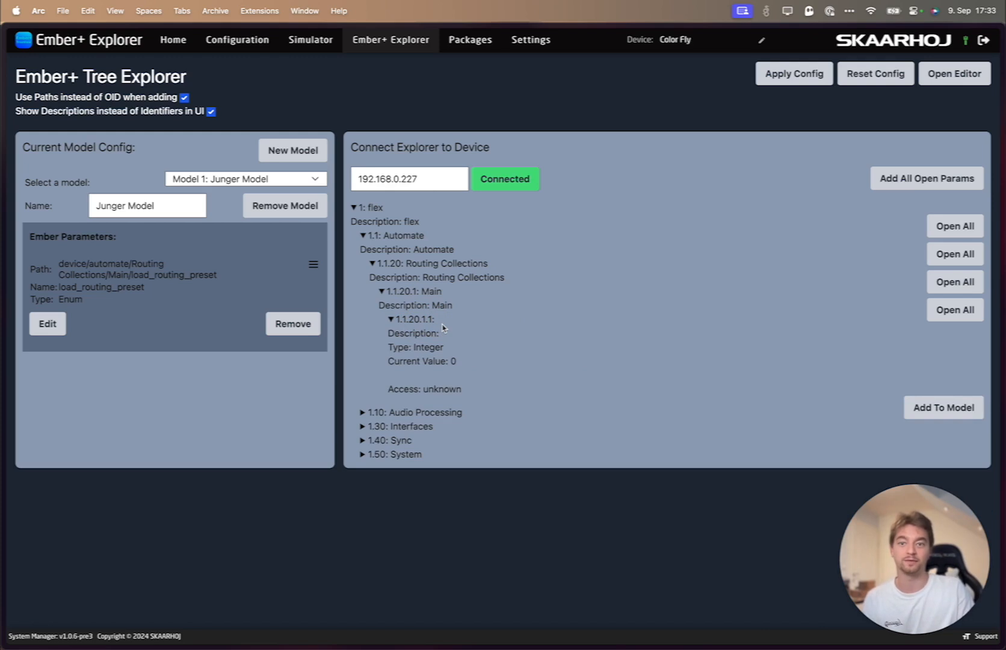
left_click(382, 293)
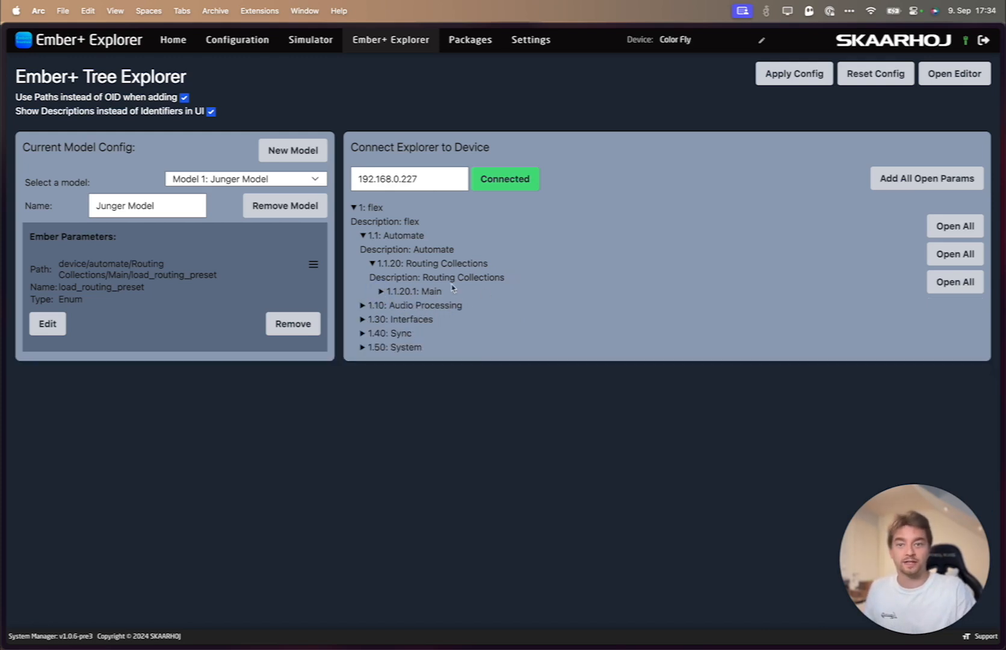
- Collapse Automate, expand Audio Processing, flexai-engine, Mixer 1 and Level Magic, Program (184), and open the Loudness Target parameter
left_click(362, 307)
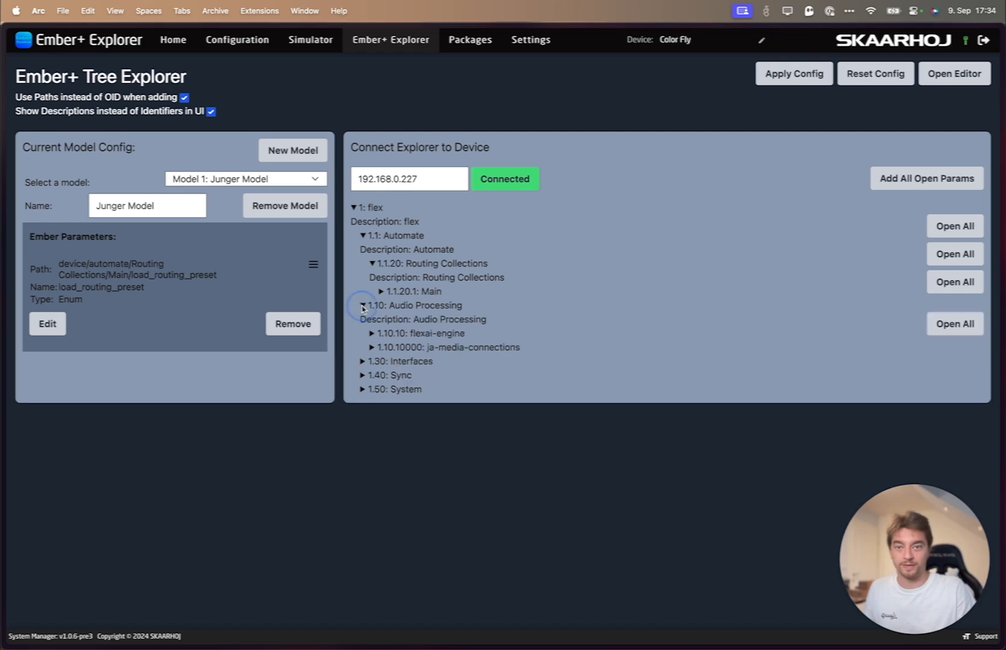
left_click(363, 235)
left_click(371, 277)
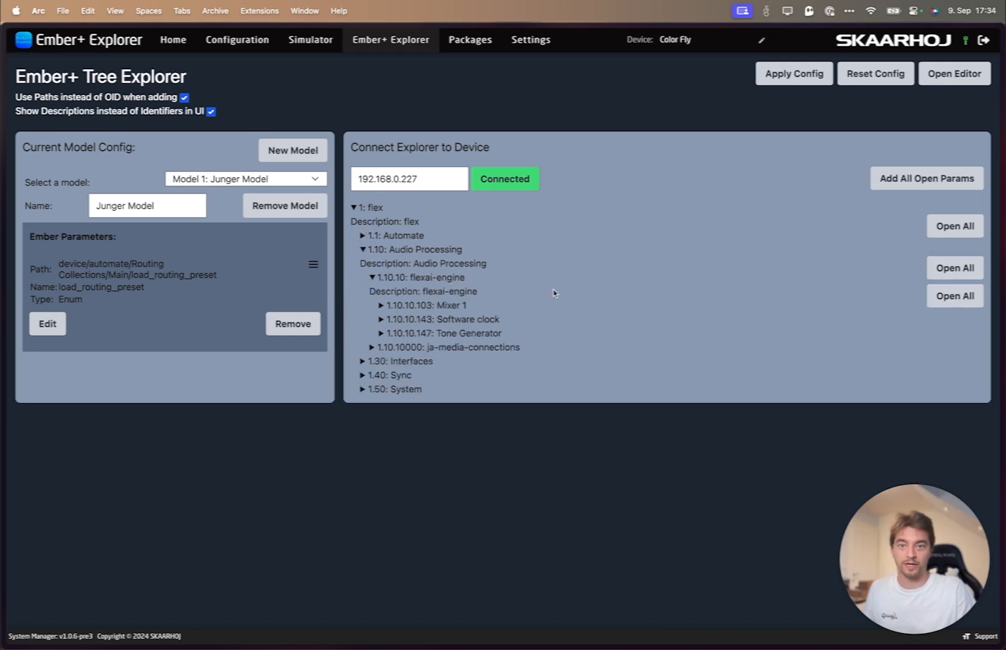
left_click(381, 305)
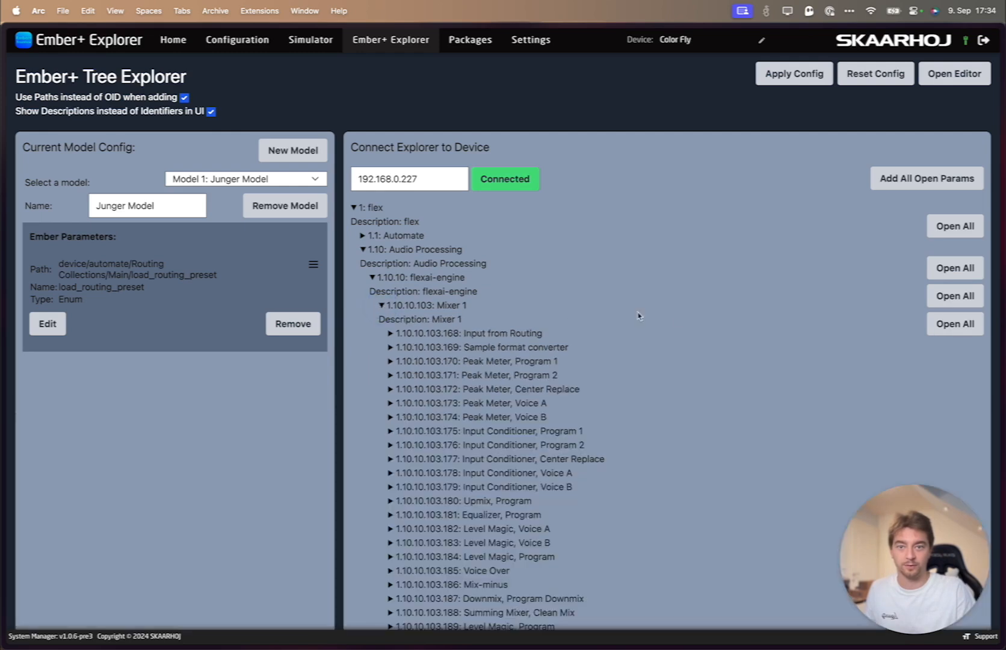
scroll(678, 313, "down", 8)
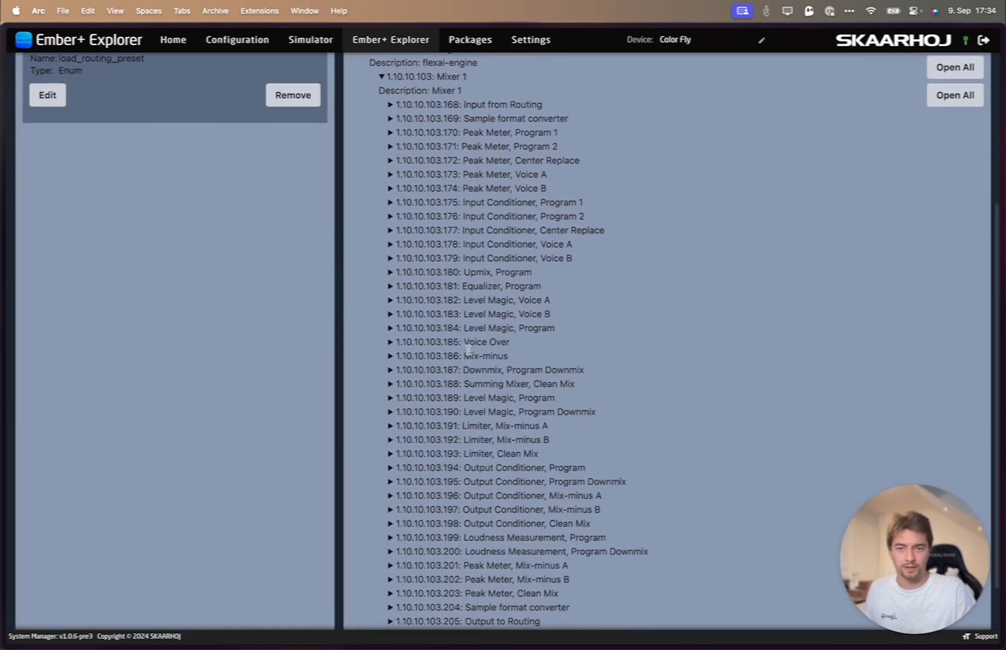
left_click(390, 328)
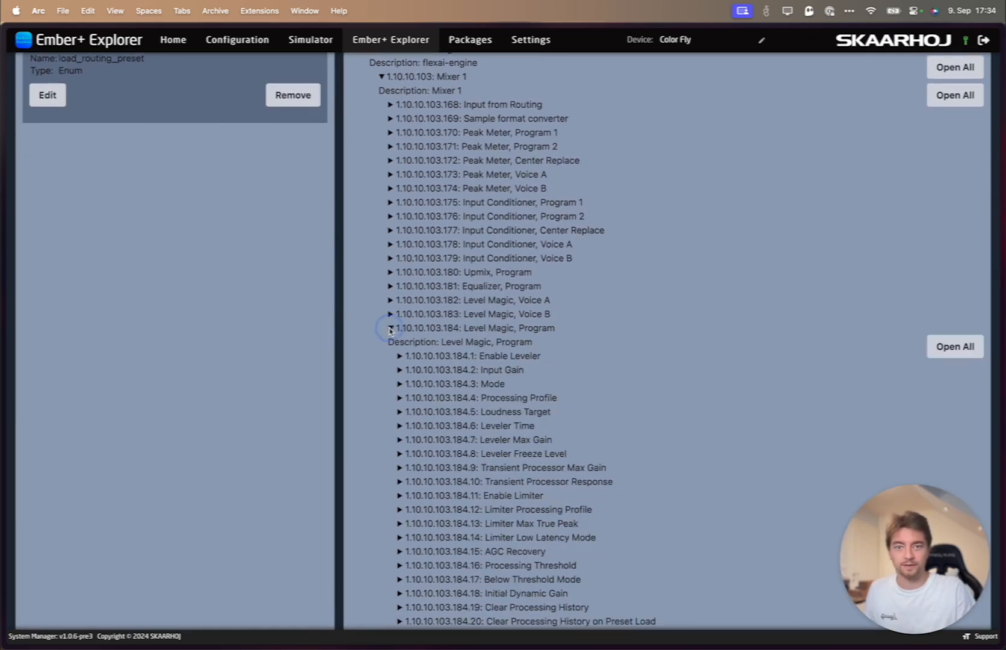
scroll(523, 338, "down", 5)
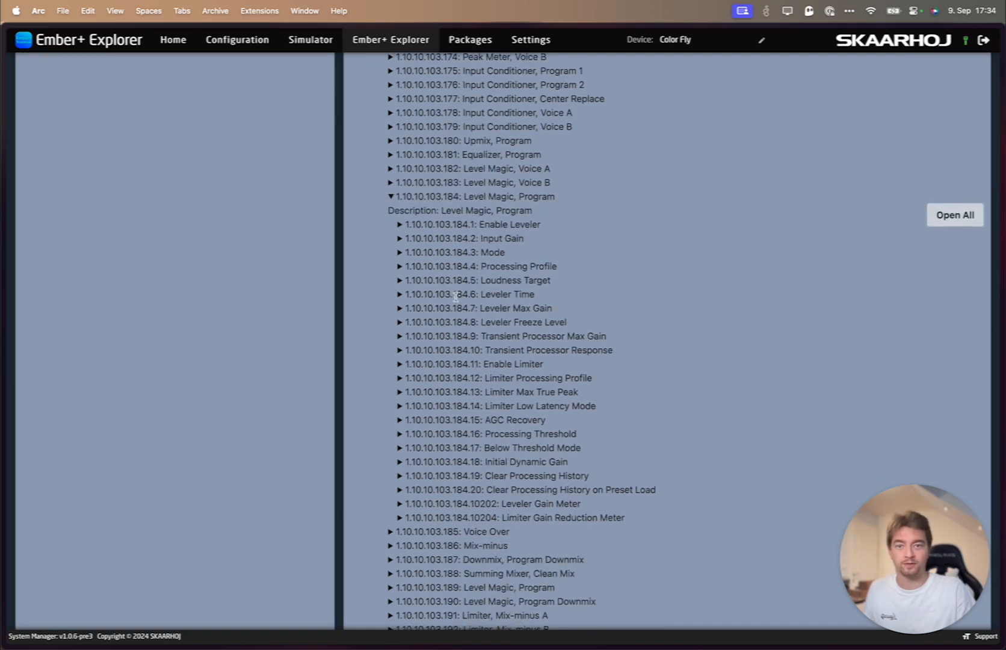
left_click(400, 281)
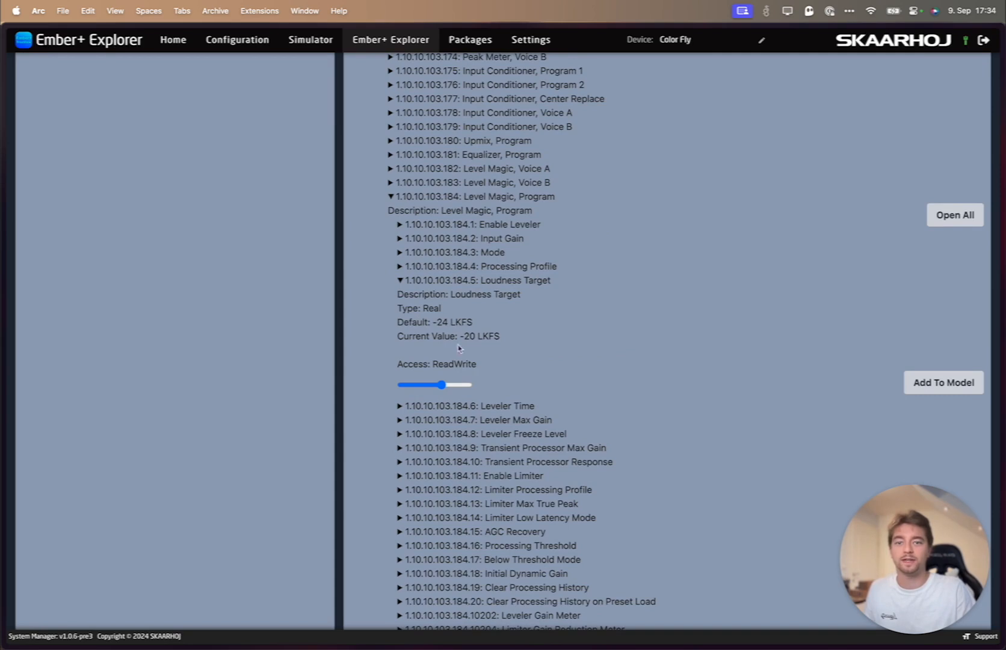
- Set the Loudness Target to -12, add this parameter to Junger Model and collapse it in the tree
mouse_move(442, 385)
left_mouse_down()
mouse_move(425, 388)
mouse_move(454, 383)
left_mouse_up()
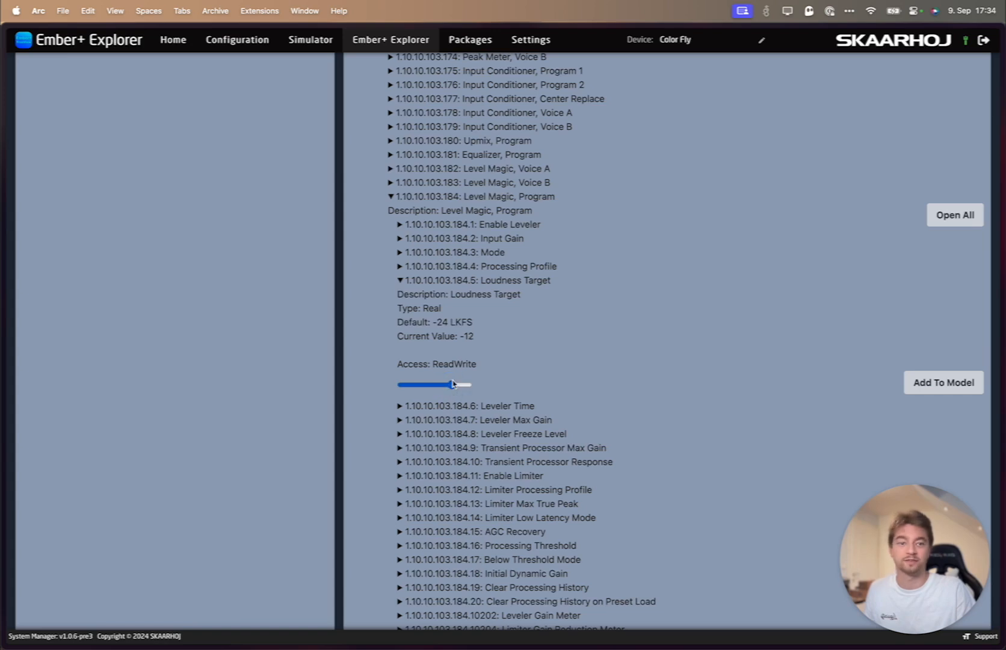
left_click(922, 384)
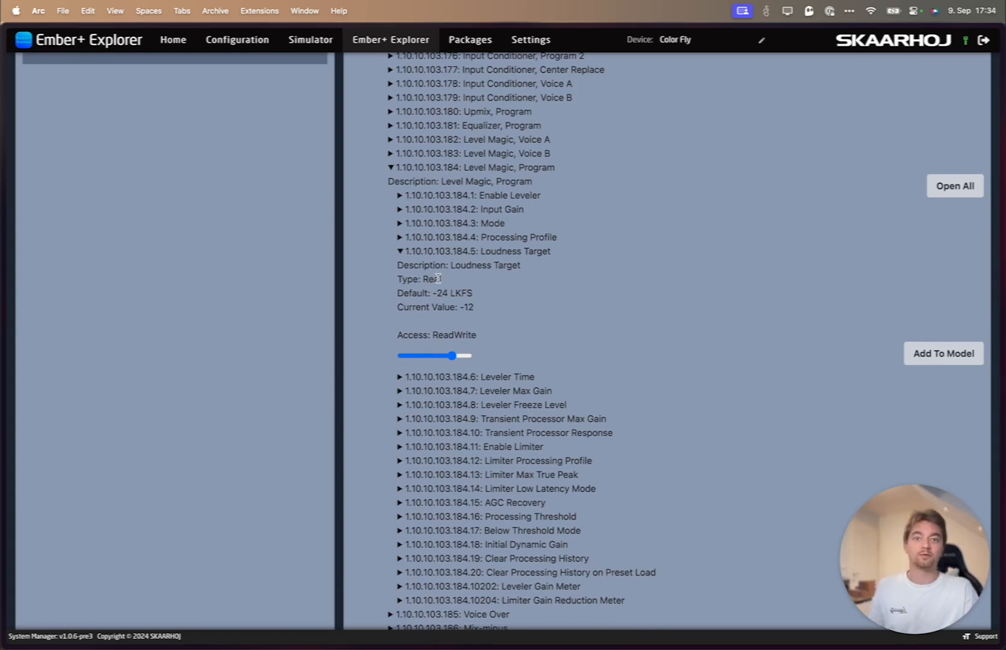
left_click(399, 252)
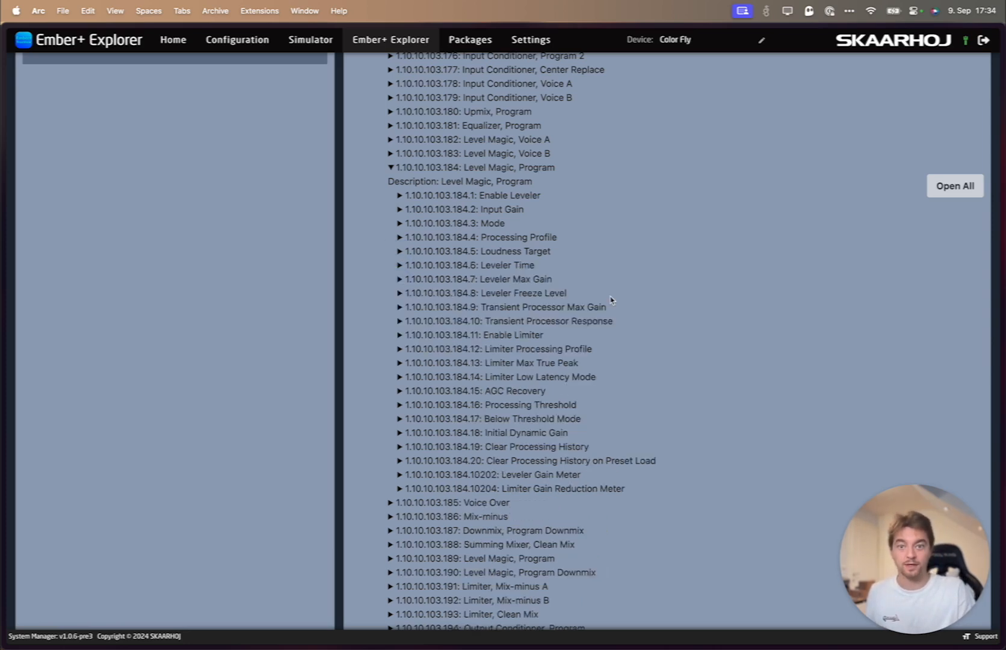
- Expand Leveler Gain Meter under Level Magic, Program, and add its Gain parameter to Junger Model
scroll(611, 299, "down", 3)
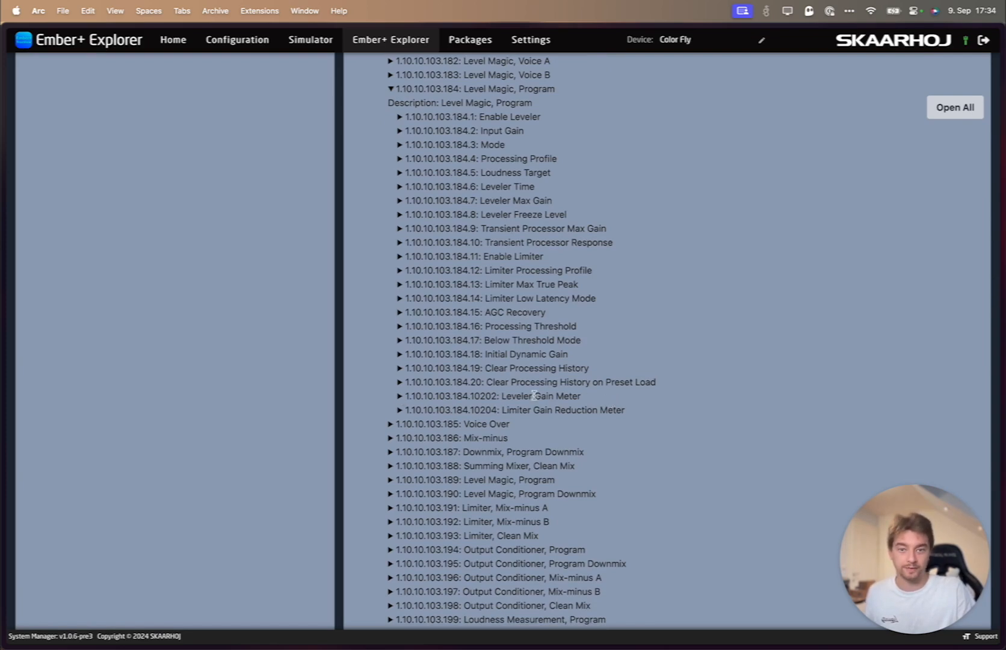
left_click(399, 397)
scroll(404, 379, "down", 2)
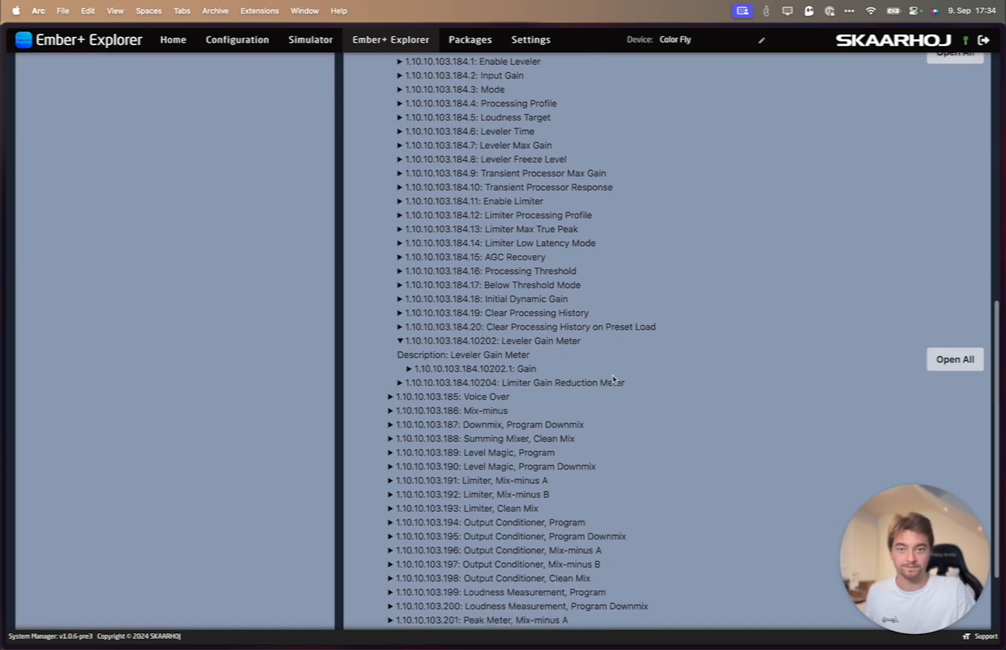
left_click(409, 362)
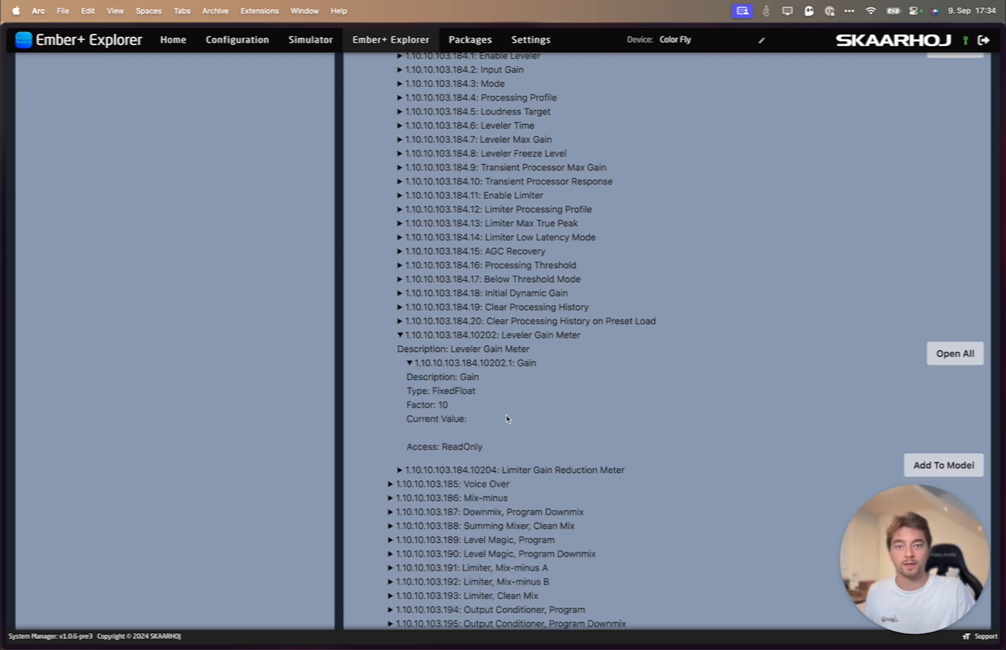
scroll(506, 419, "down", 2)
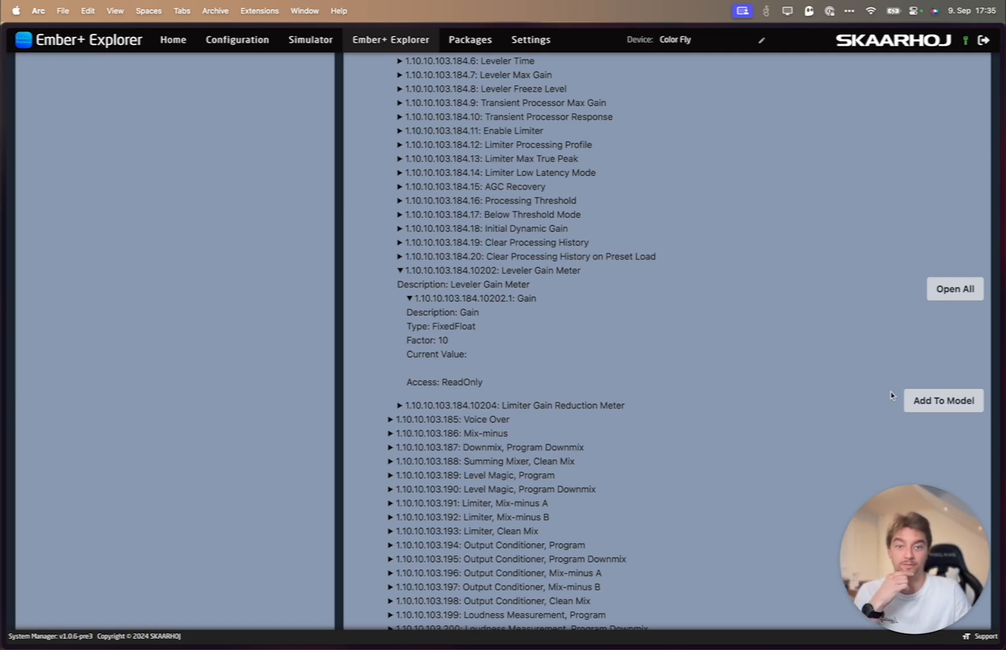
left_click(930, 402)
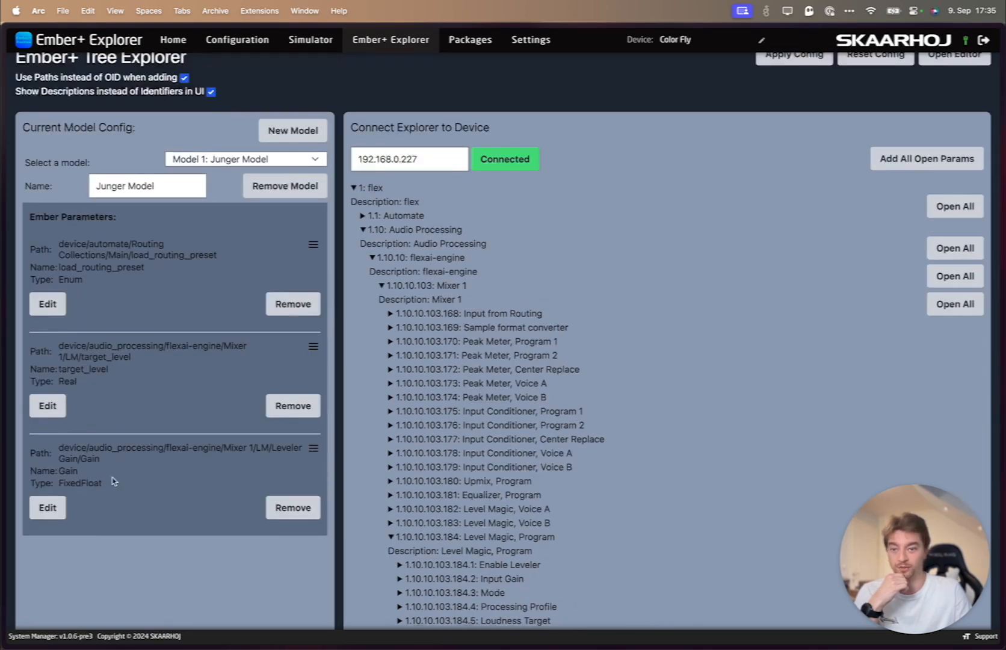
- Label the model's Gain parameter "VU 1" and save the parameter
left_click(40, 510)
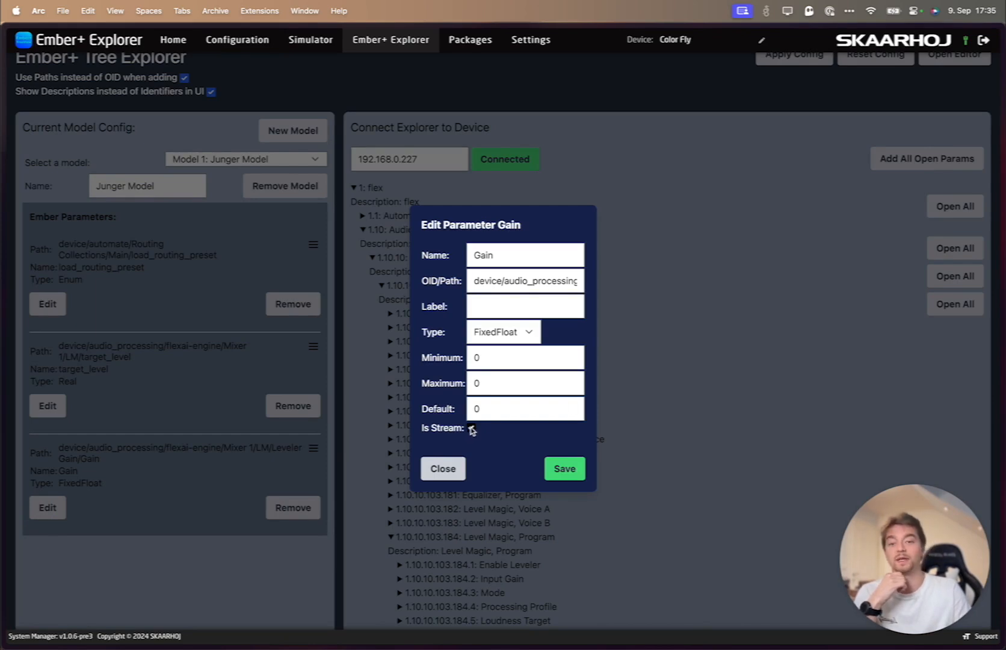
left_click(490, 308)
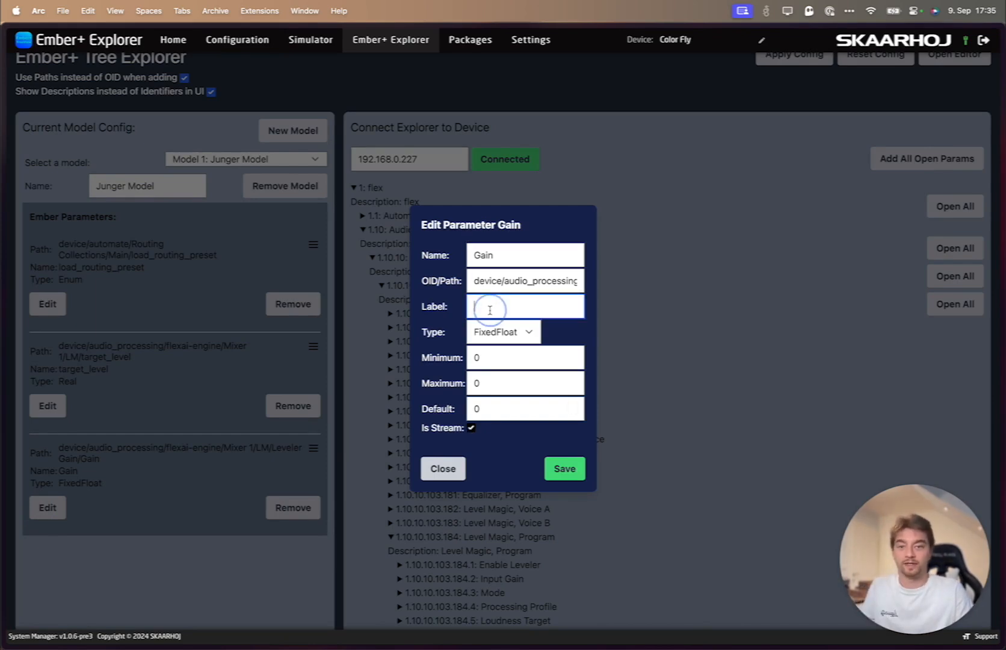
type("Gain")
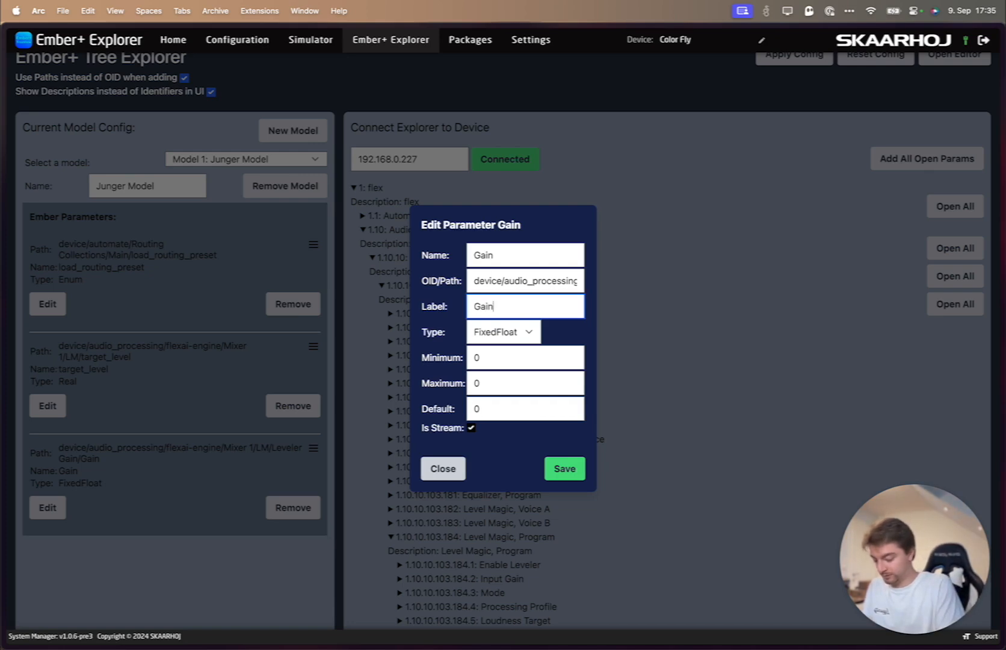
key("BackSpace")
key("BackSpace")
key("BackSpace")
key("BackSpace")
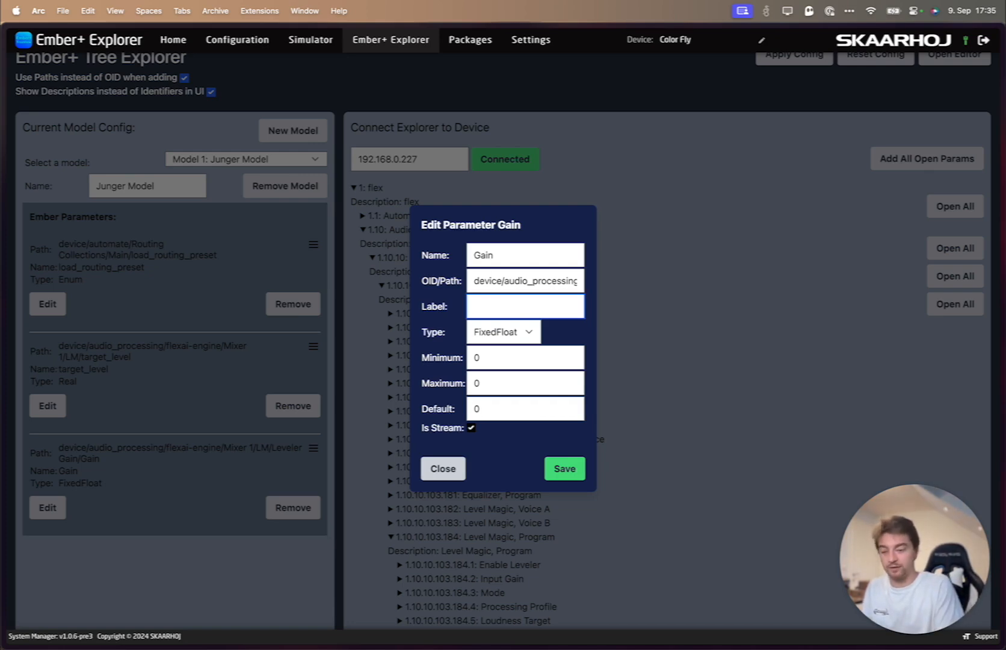
type("VU 1")
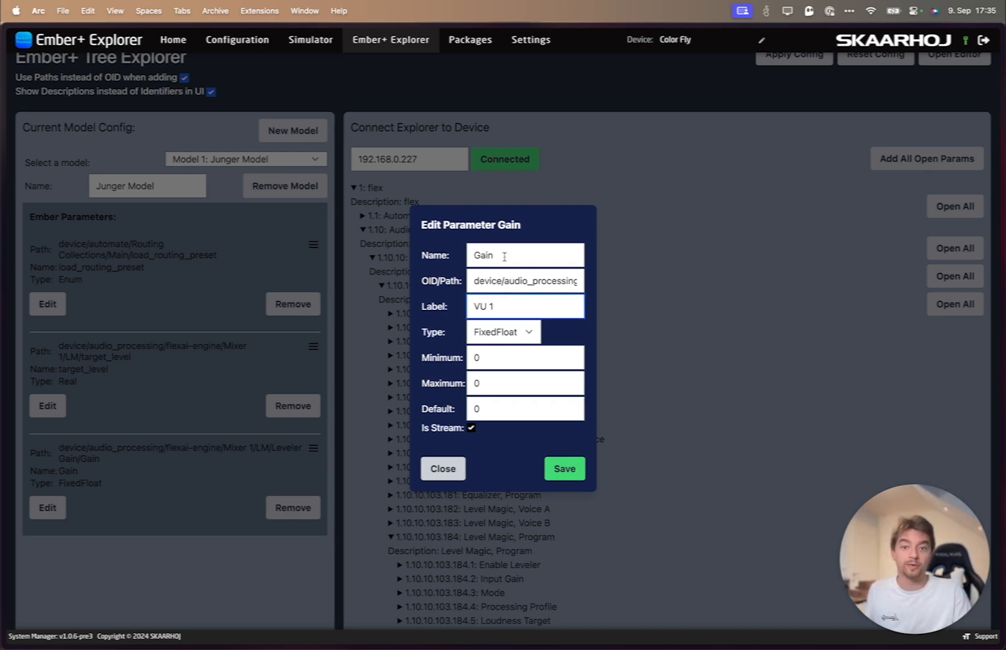
left_click(567, 470)
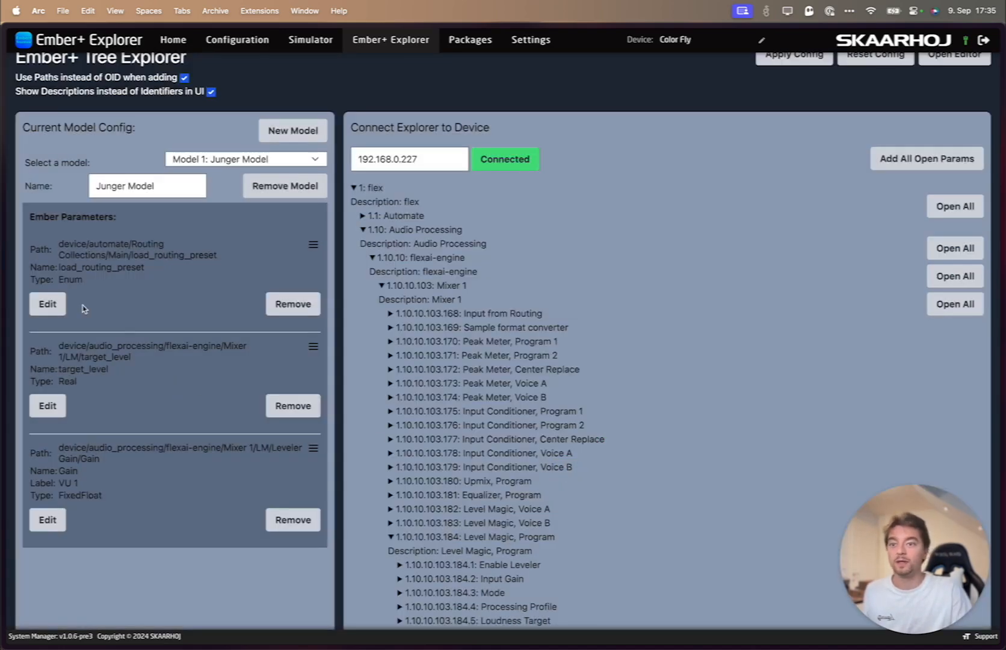
- Label the model's load_routing_preset parameter "Preset Recall" and save the parameter
left_click(47, 304)
left_click(487, 348)
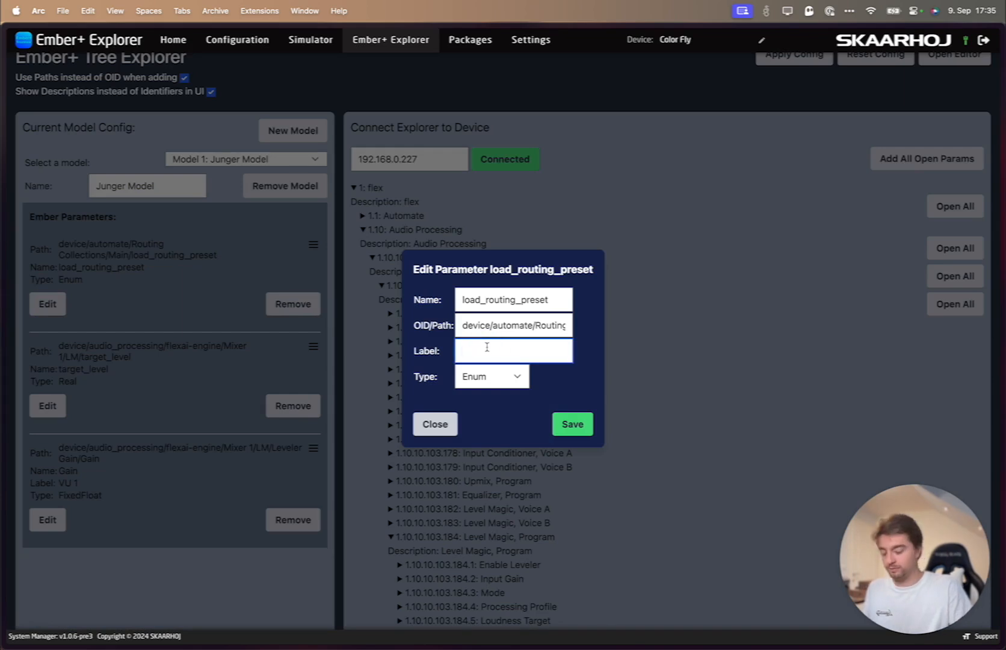
type("Preset Recall")
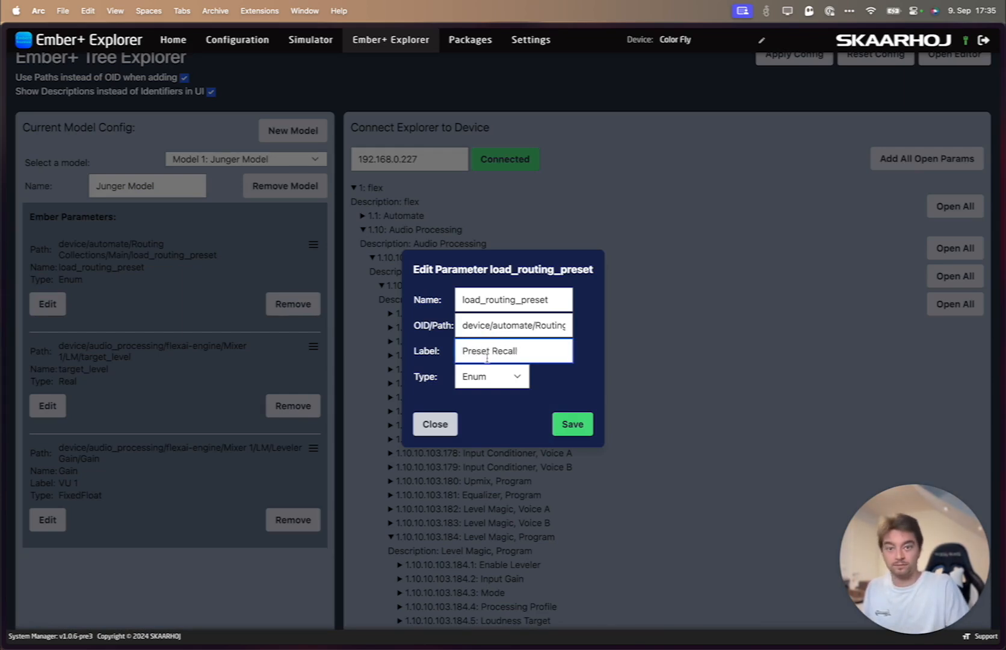
left_click(572, 423)
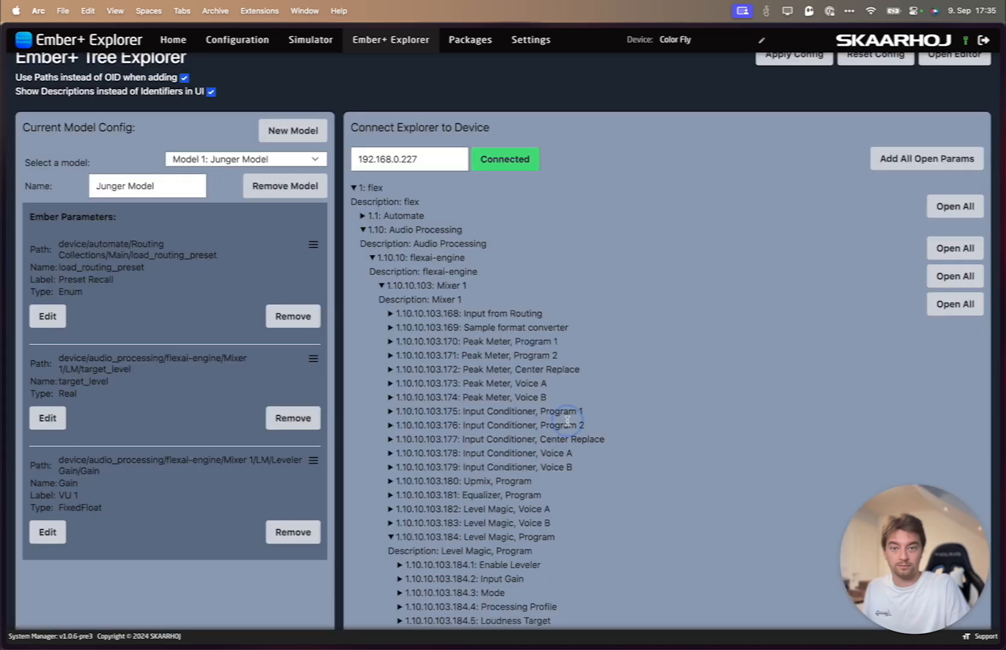
- Label the model's target_level parameter "Level" and save the parameter
left_click(52, 416)
left_click(487, 307)
type("Level")
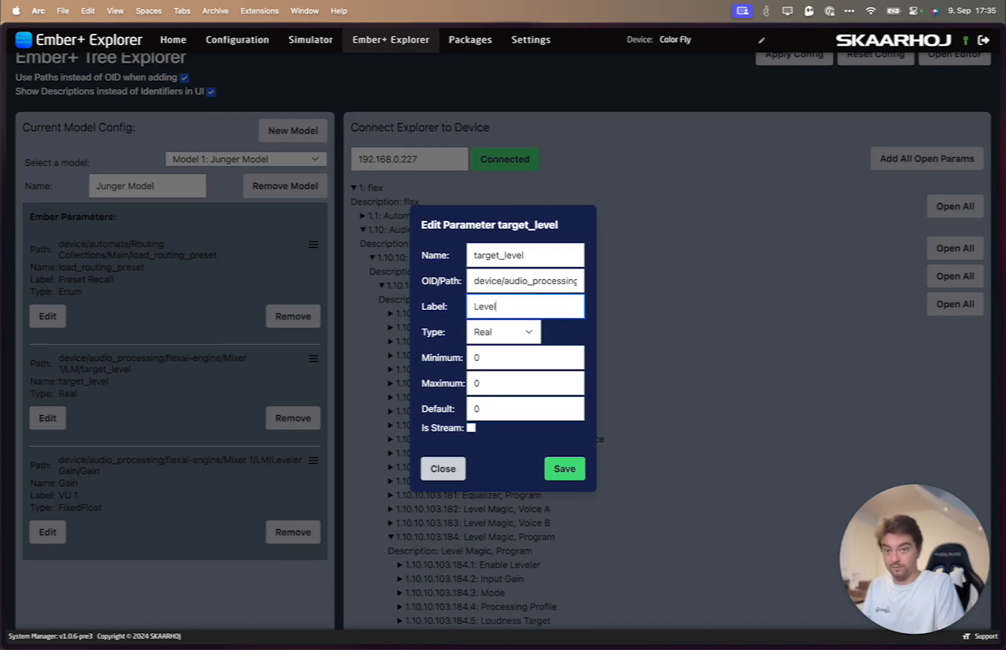
left_click(571, 470)
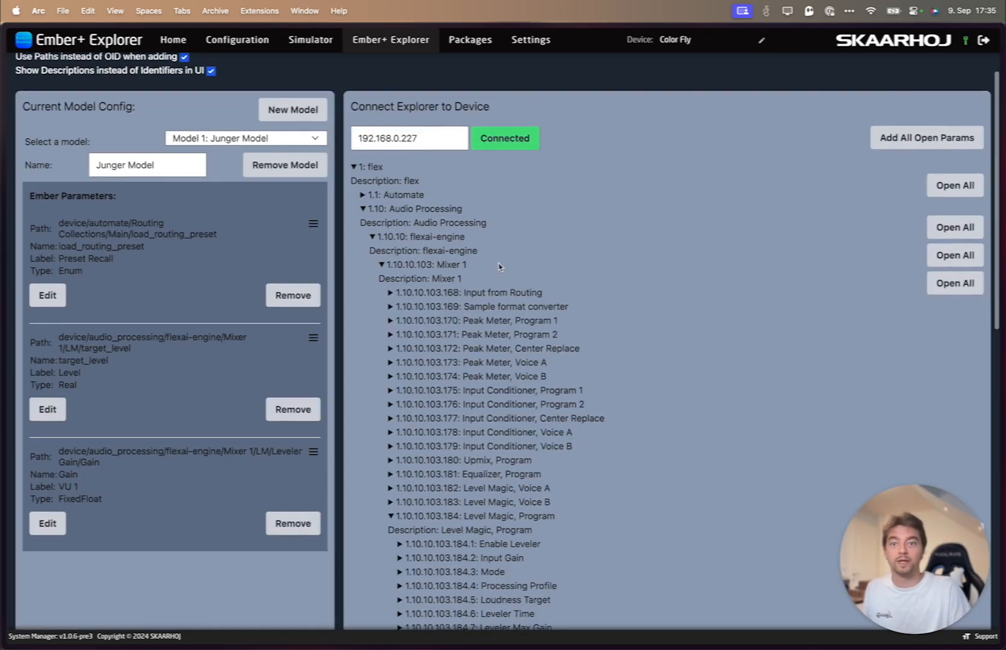
- Disconnect the explorer from the device and apply the model configuration
scroll(517, 241, "up", 1)
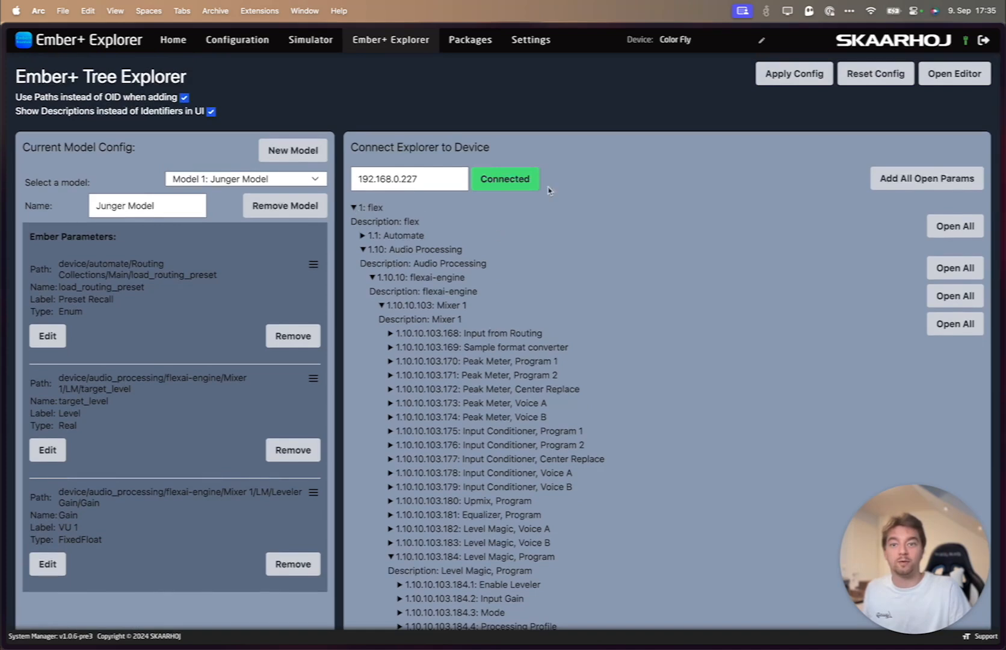
left_click(506, 180)
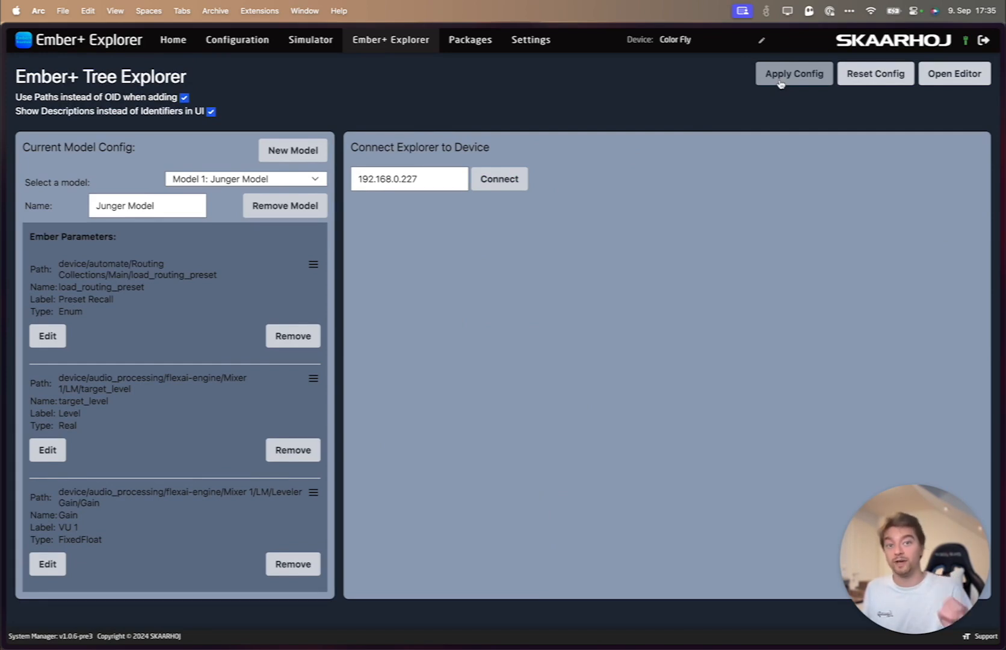
left_click(812, 83)
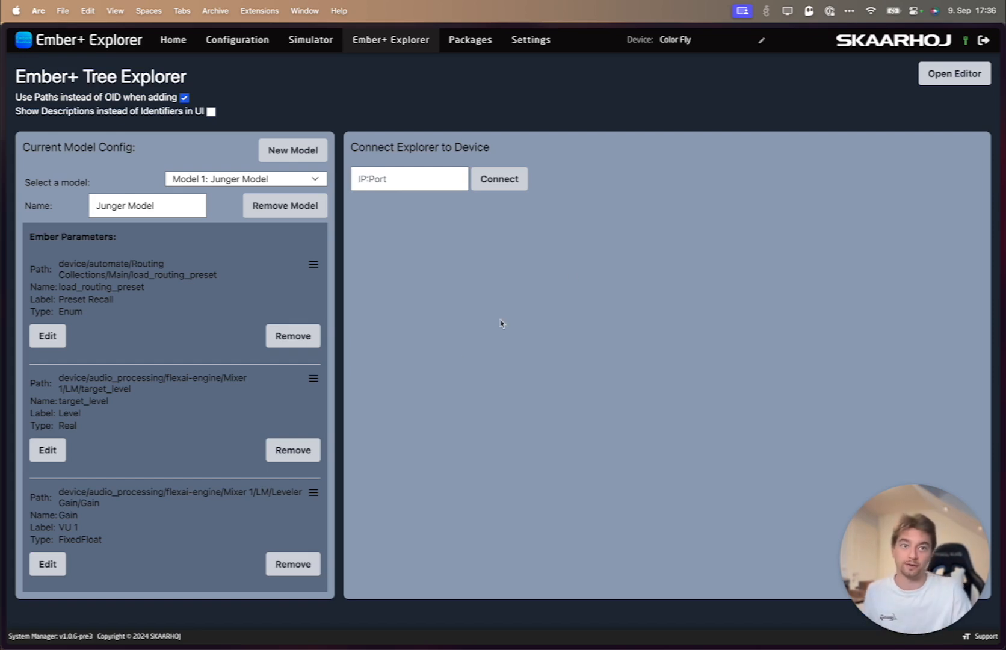
- Open the JSON configuration editor, change the Junger Model's target_level label to "Level 1" and save the configuration
left_click(938, 74)
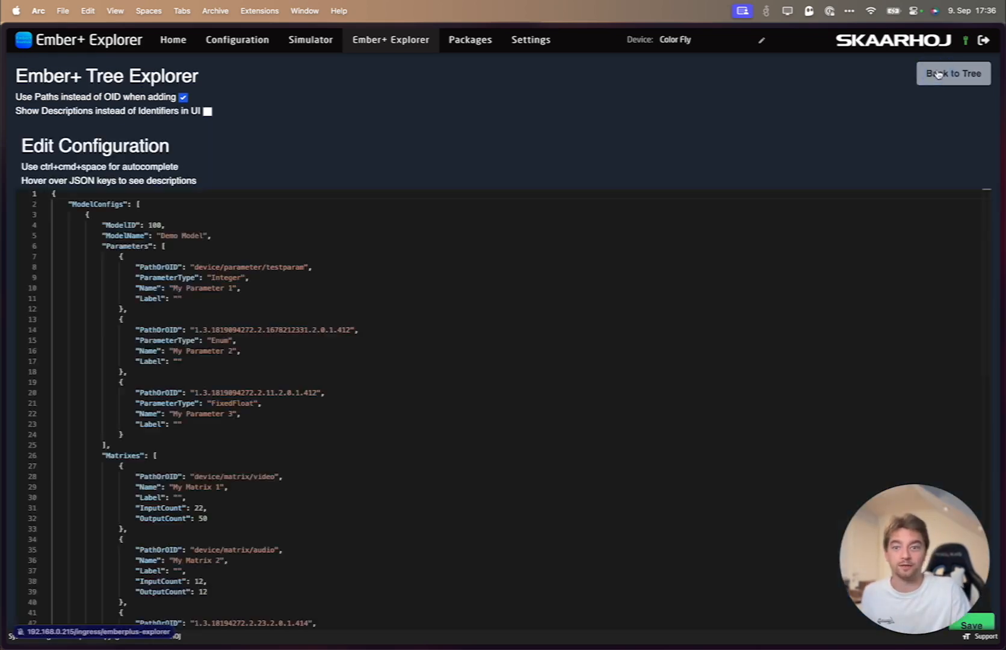
scroll(524, 351, "down", 5)
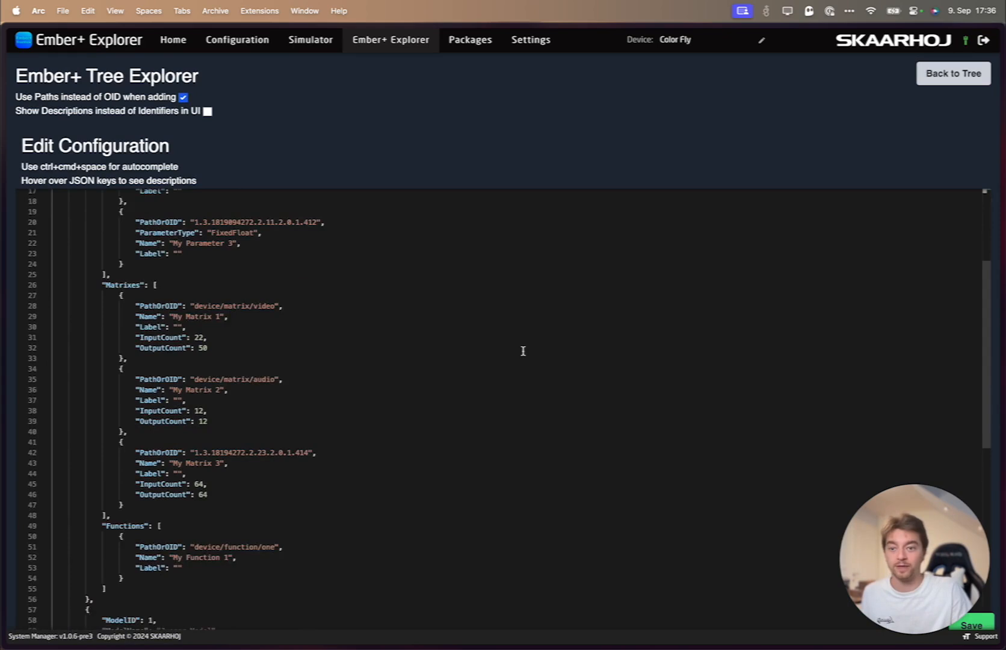
scroll(521, 345, "down", 5)
scroll(437, 129, "down", 1)
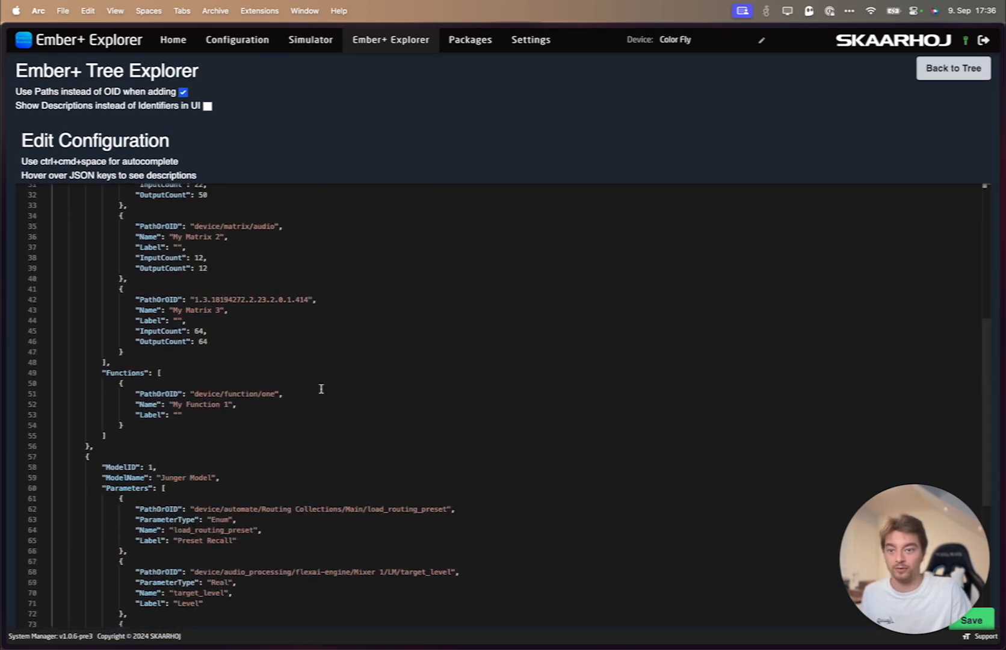
double_click(201, 600)
key("Right")
type("1")
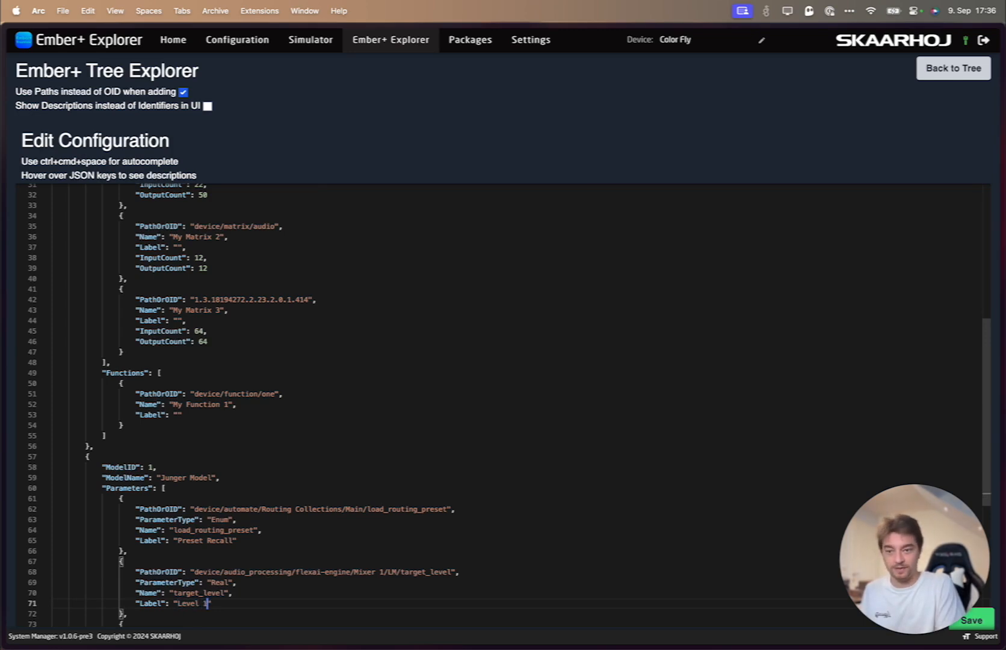
left_click(360, 415)
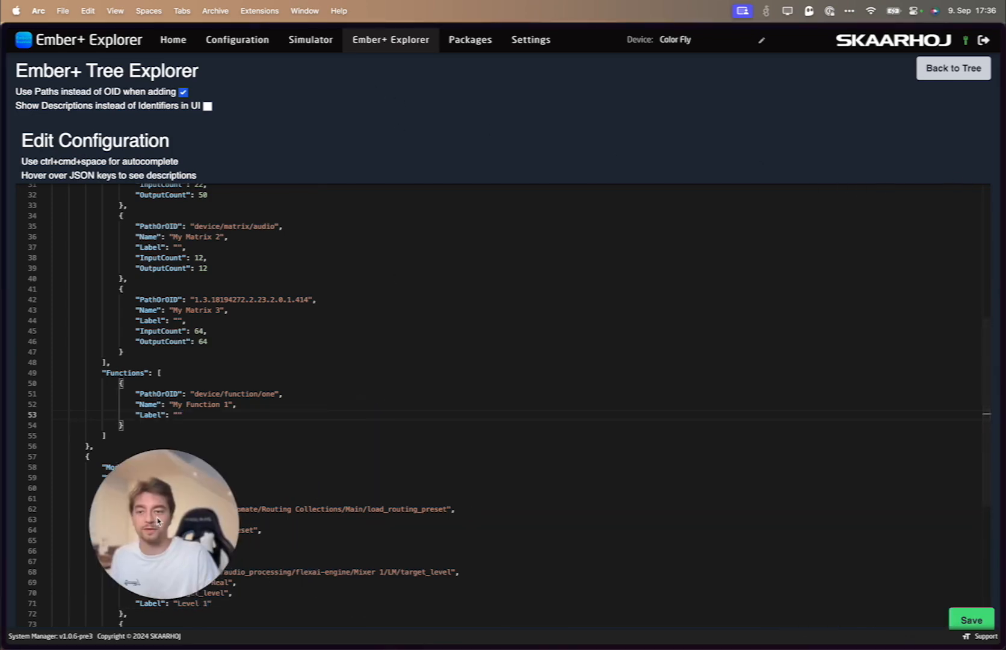
left_click(972, 620)
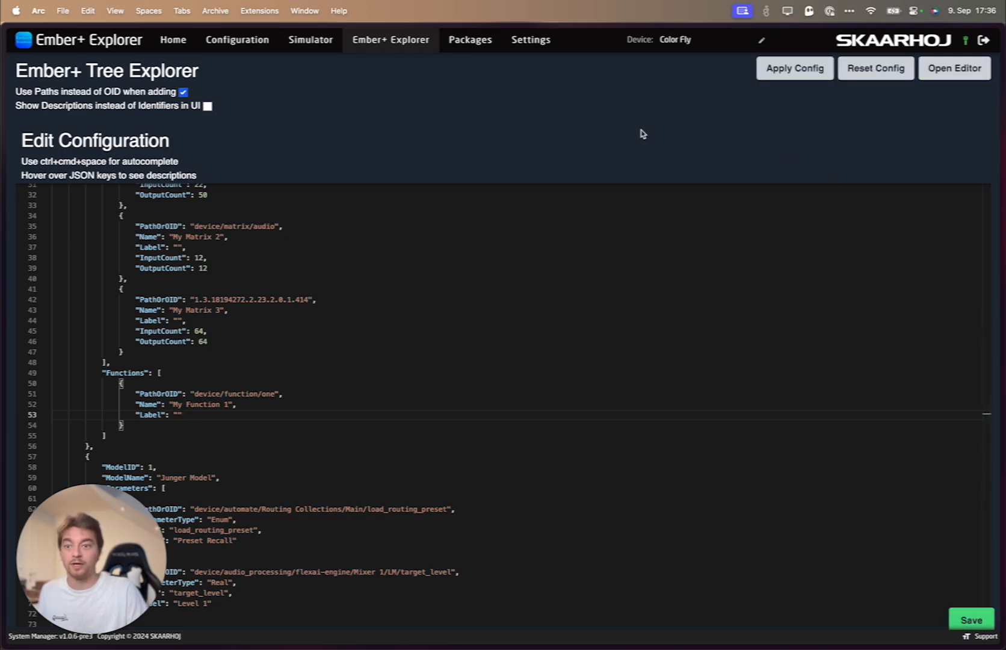
- Check the InputCount key's description and browse autocomplete suggestions on a new line after My Matrix 2's OutputCount, then remove the added comma
scroll(535, 325, "up", 2)
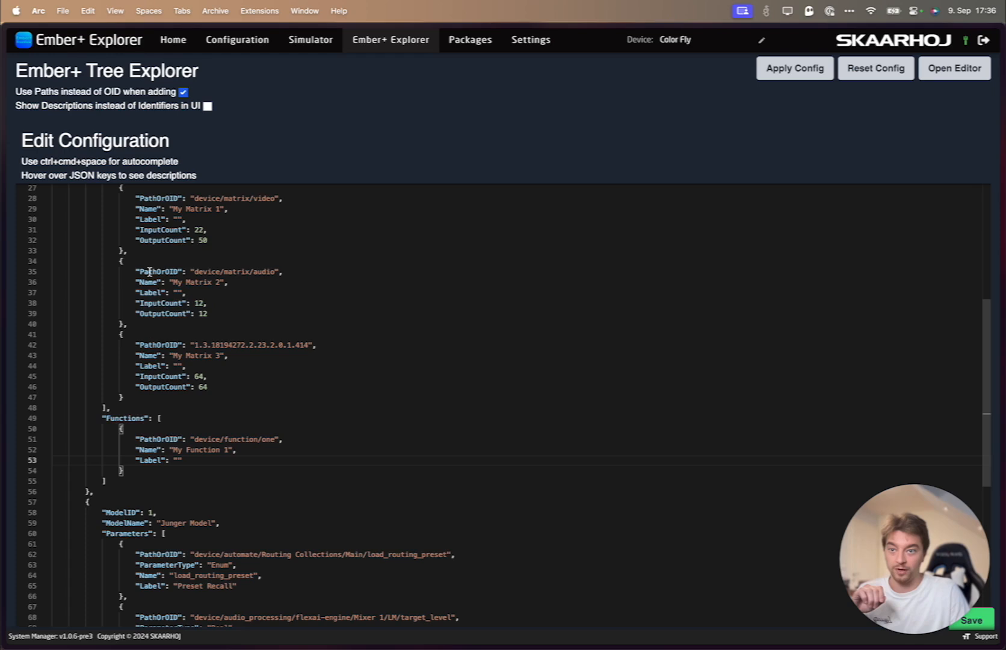
mouse_move(149, 271)
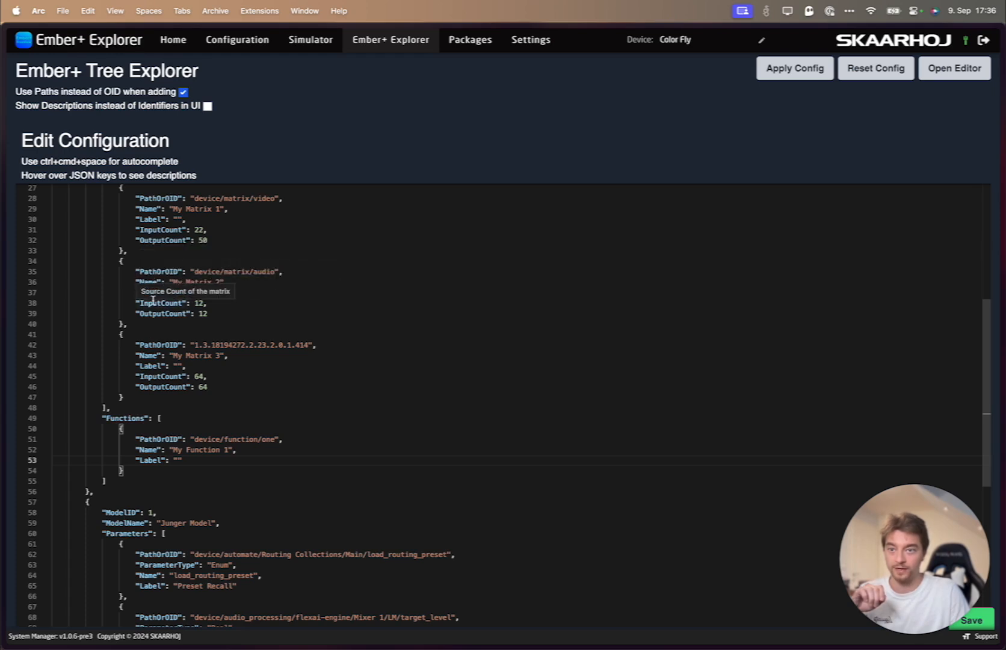
left_click(207, 315)
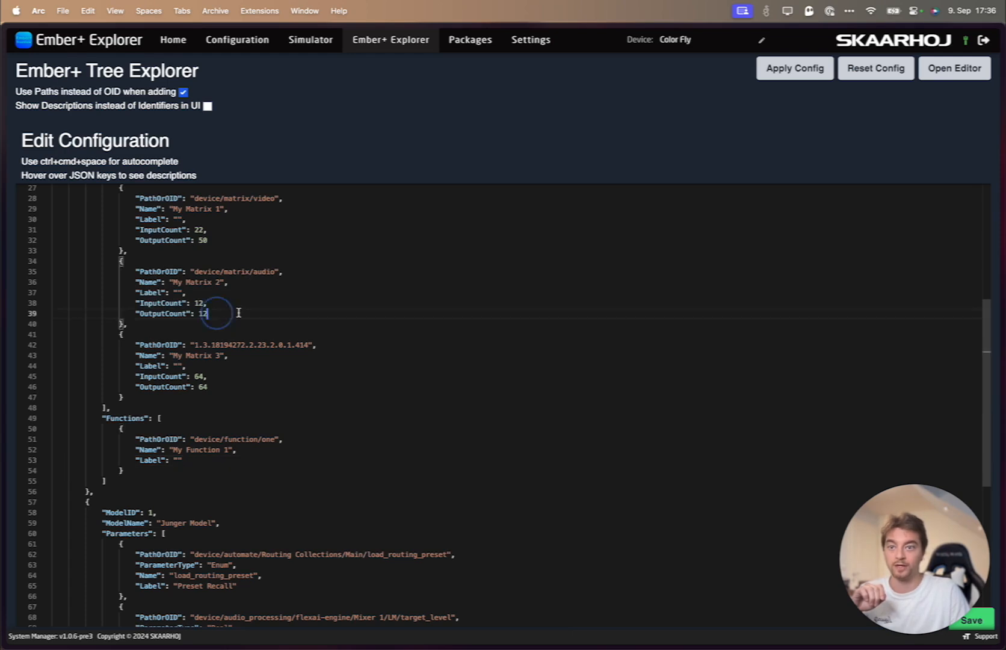
type(",")
key("Return")
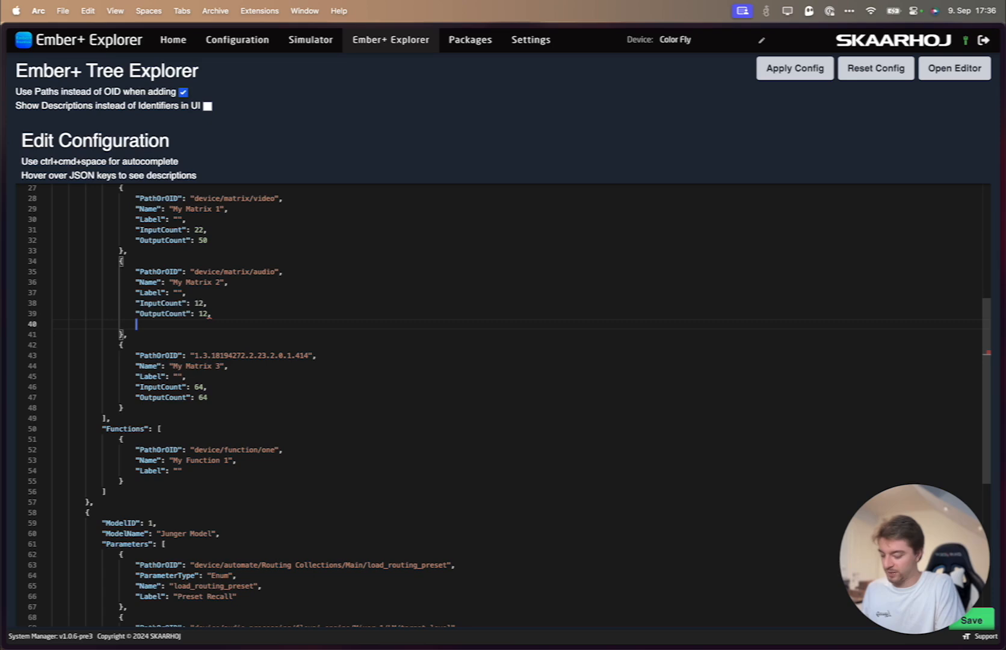
key("ctrl+space")
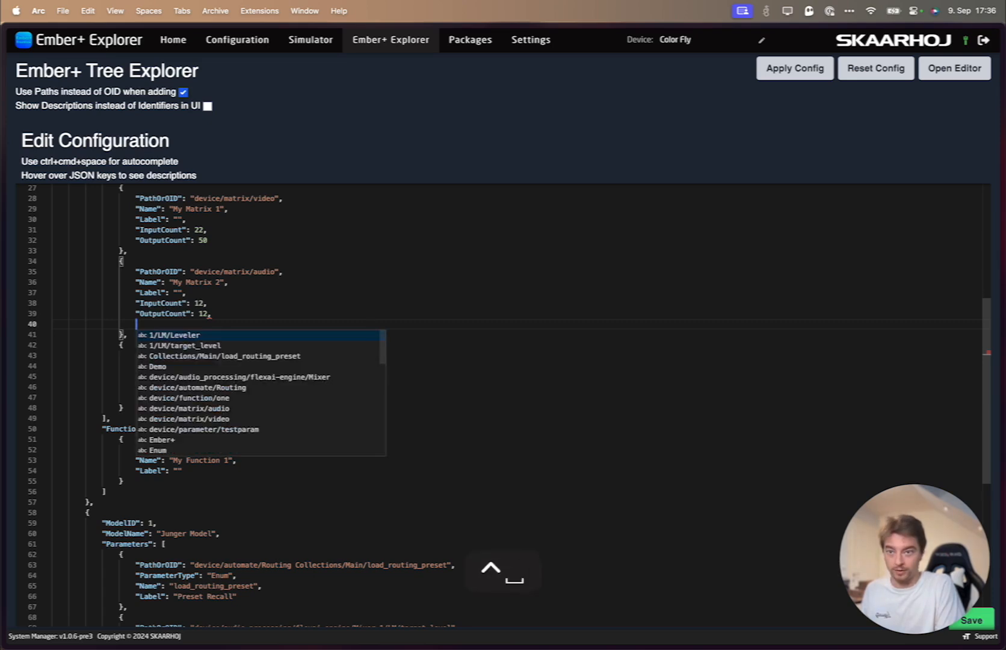
key("Down")
key("Down")
key("Down")
key("Down")
key("Down")
key("Down")
key("Down")
key("Down")
key("Down")
key("Down")
key("Down")
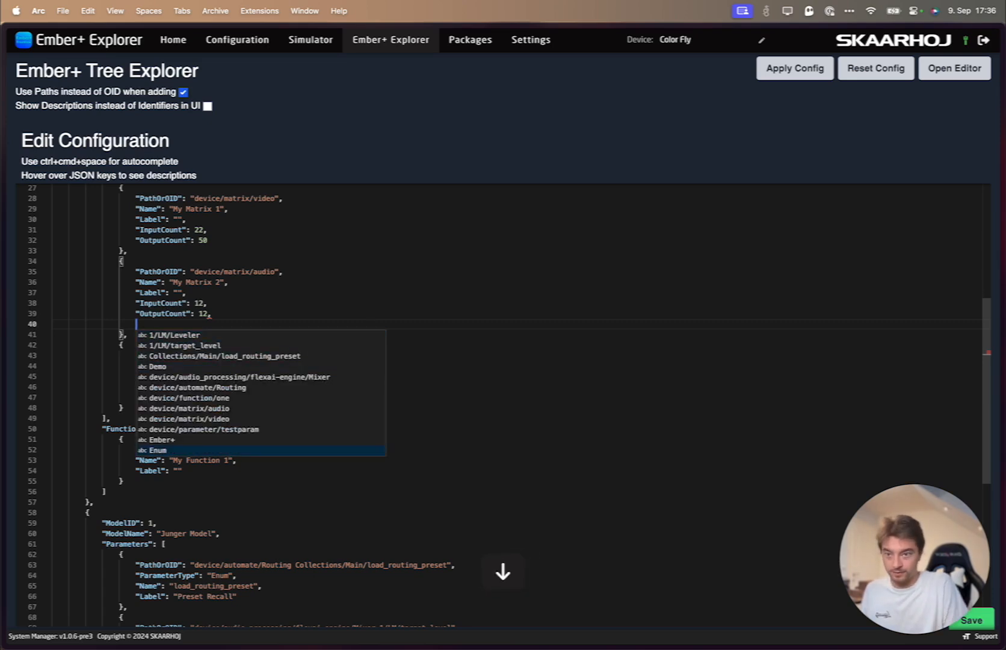
key("Down")
key("Down")
key("Down")
key("Down")
key("Down")
key("Down")
key("Down")
key("Up")
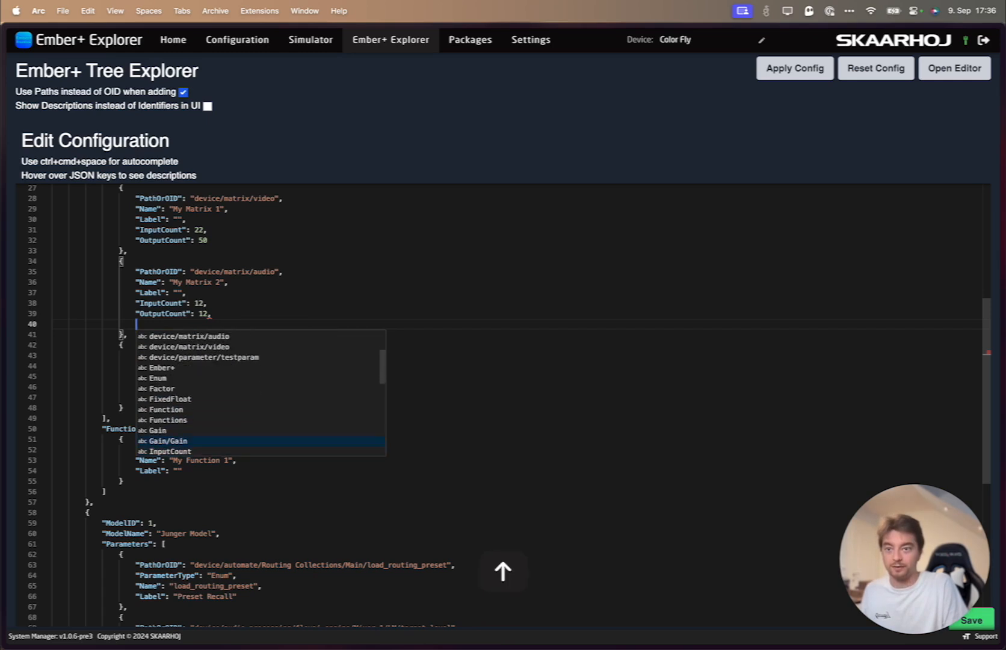
key("Up")
key("Up")
key("Up")
key("Up")
key("Up")
key("Up")
key("Up")
key("Up")
key("Up")
key("Up")
key("Up")
left_click(228, 315)
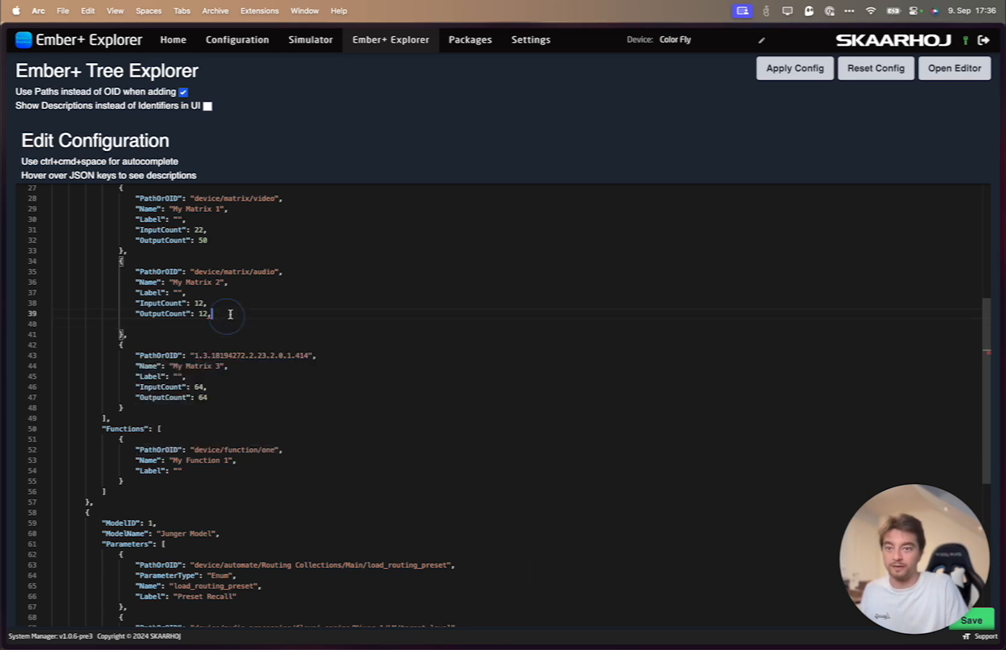
key("BackSpace")
key("Down")
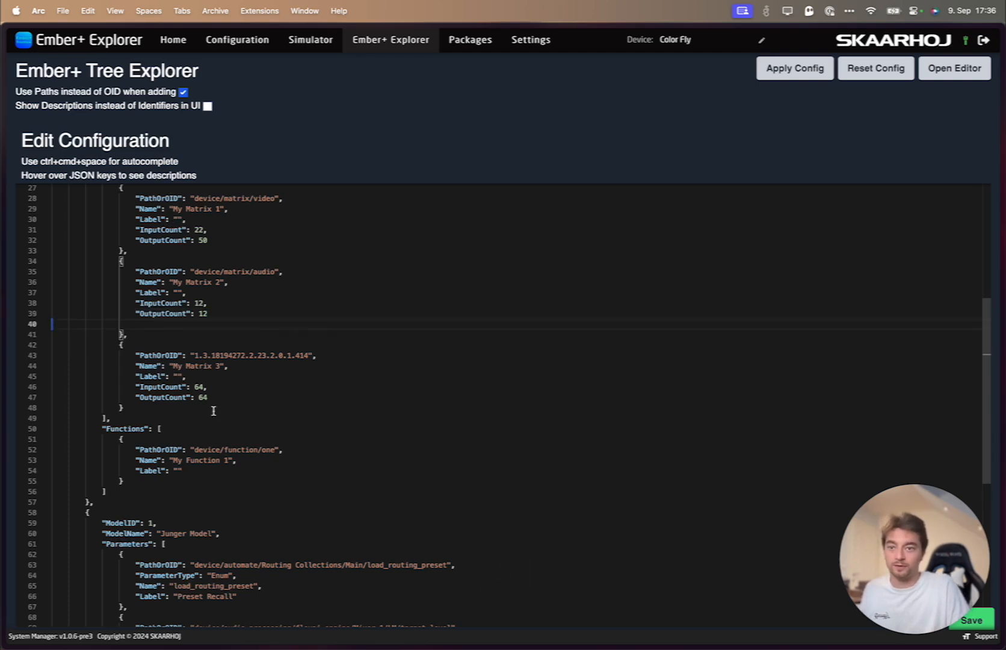
scroll(327, 396, "down", 2)
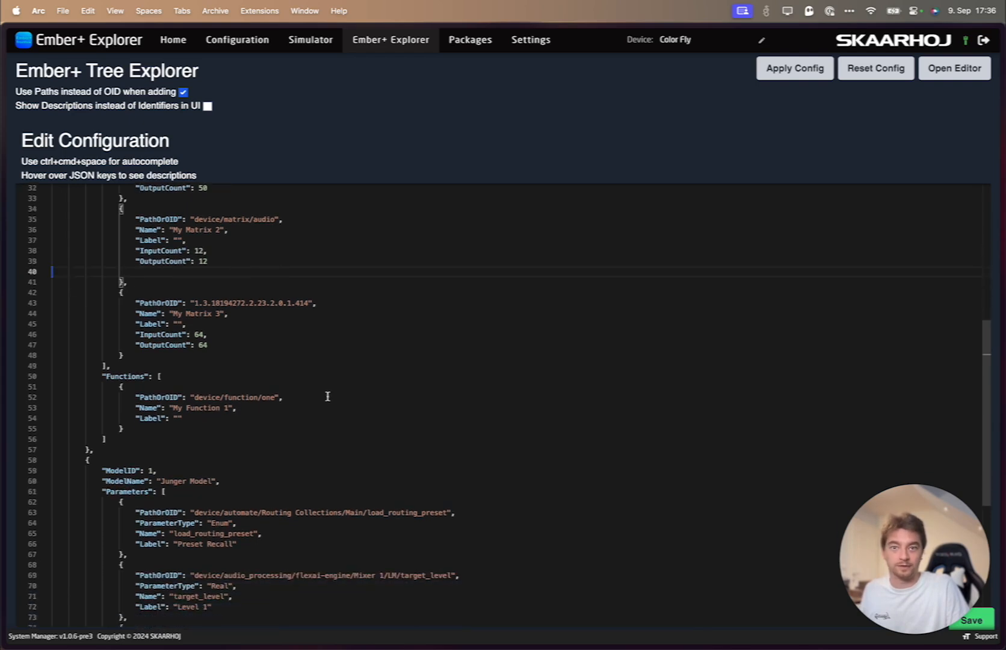
scroll(328, 396, "up", 5)
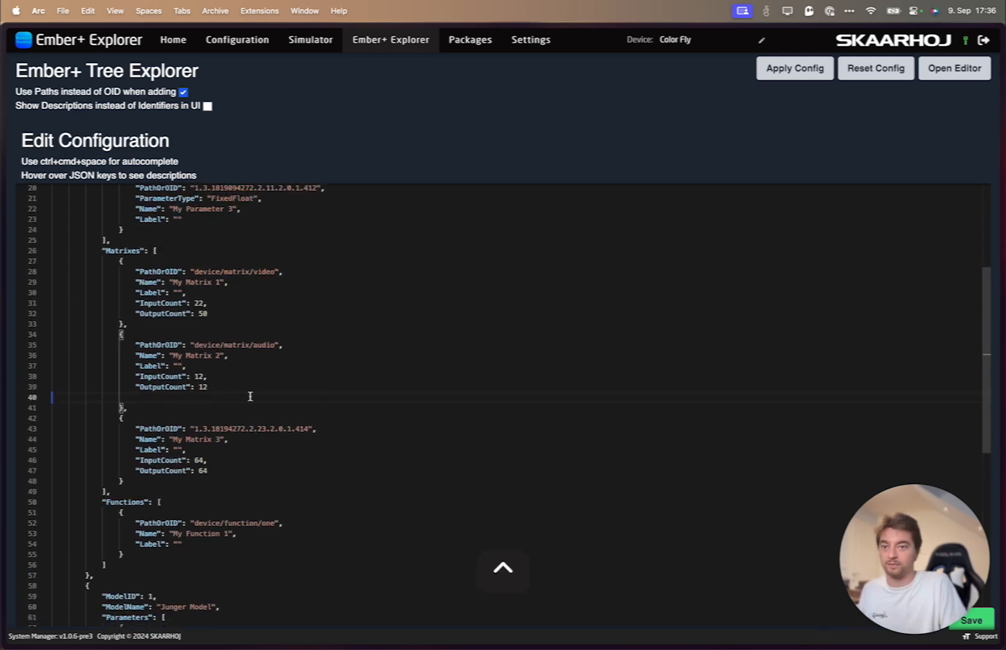
left_click(225, 470)
type(",")
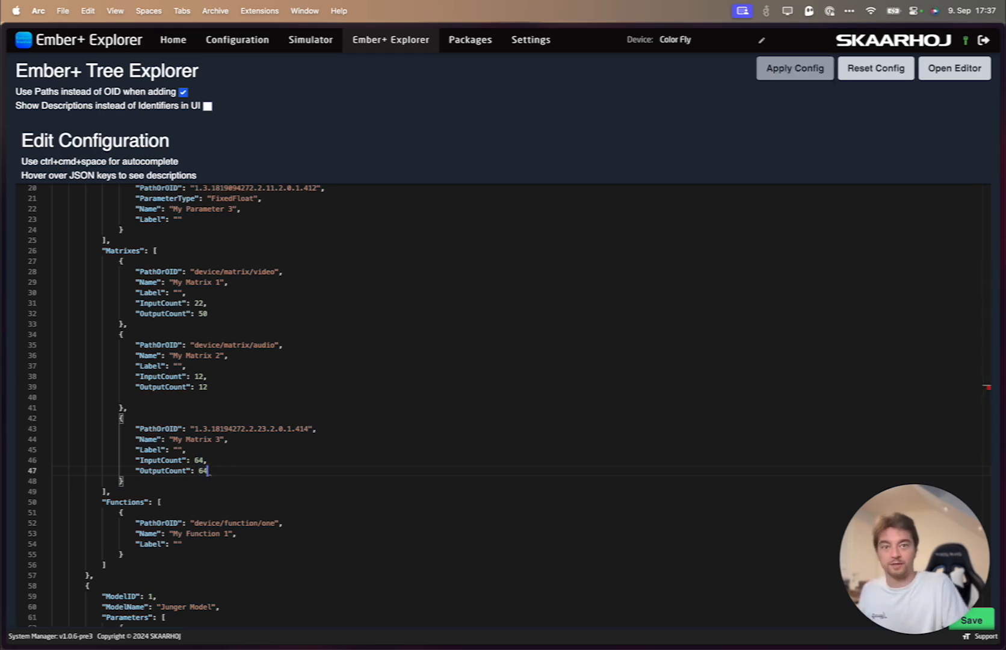
key("BackSpace")
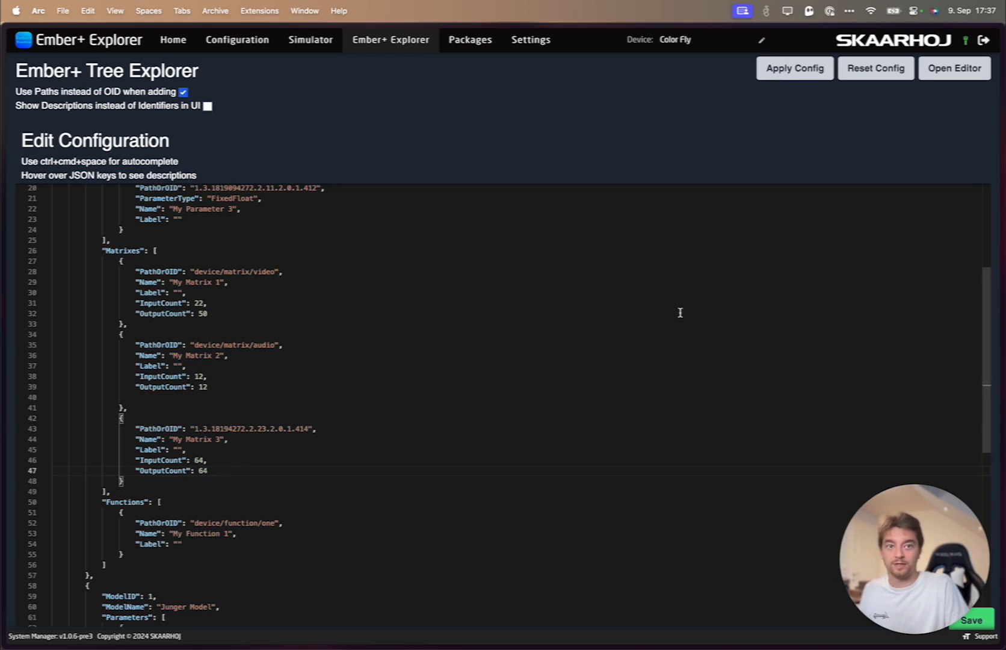
- Reload the Ember+ Explorer without saving the JSON edits and check the target_level label in the Junger Model
key("super+r")
left_click(953, 70)
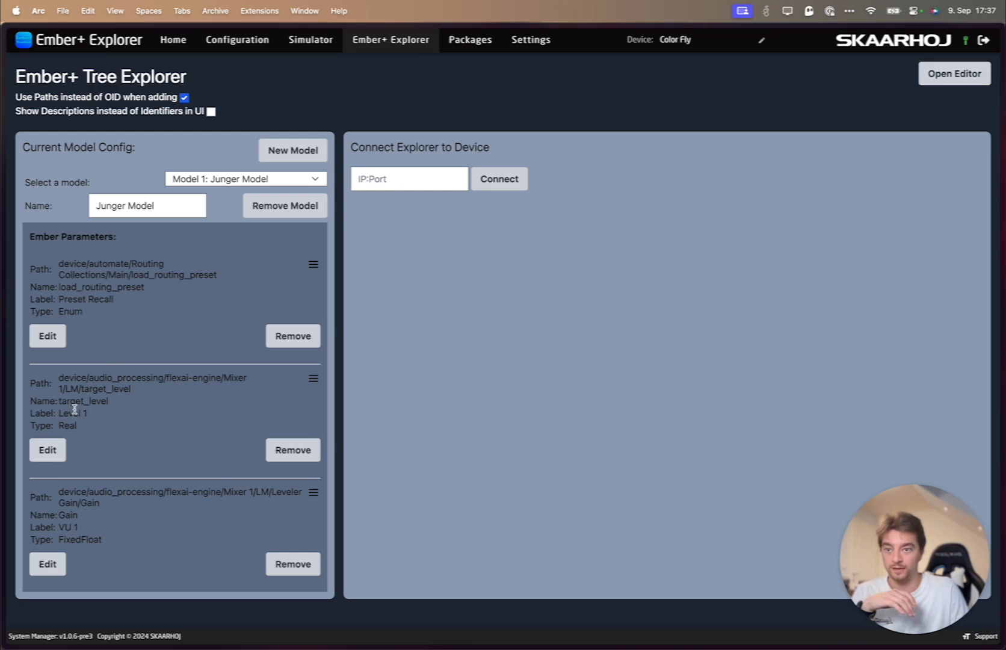
mouse_move(60, 414)
left_mouse_down()
mouse_move(85, 413)
mouse_move(69, 415)
left_mouse_up()
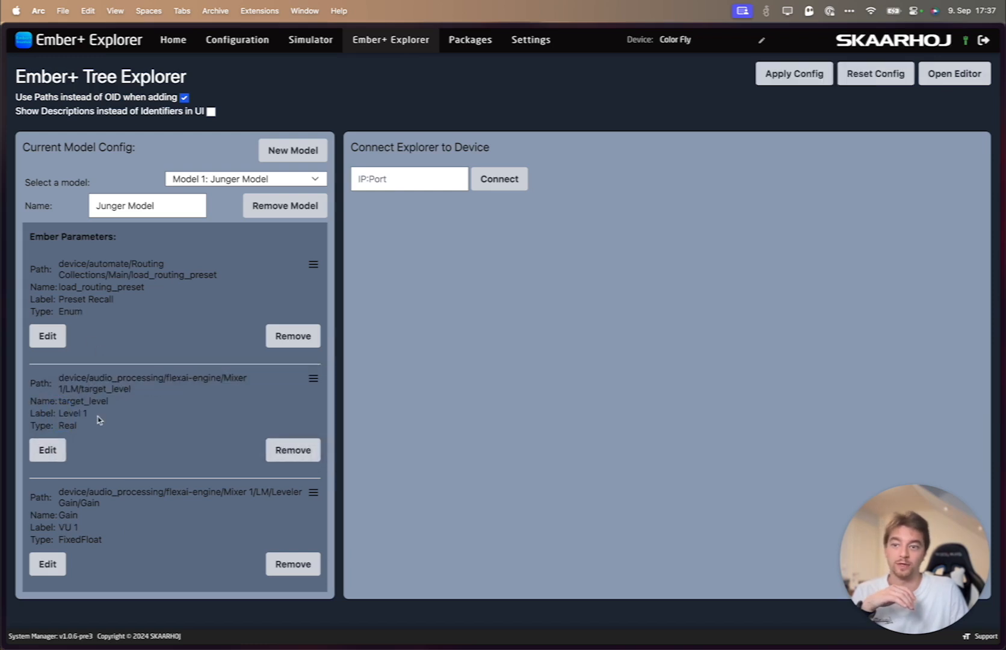
- Open the Junger device's settings from the project overview, review the available models under Model Id and close the settings unchanged
left_click(177, 40)
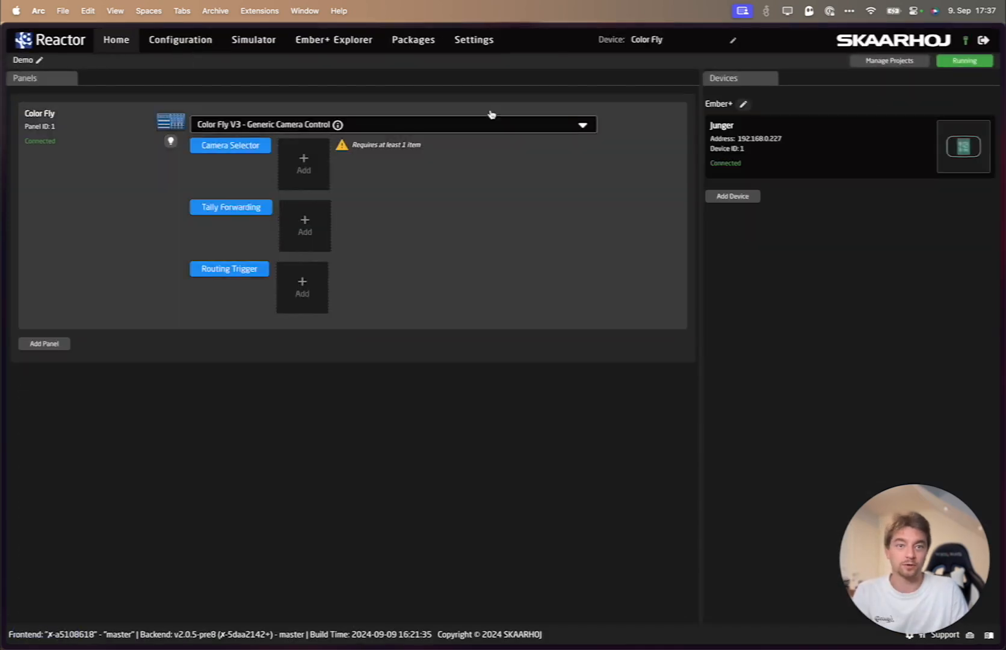
left_click(722, 126)
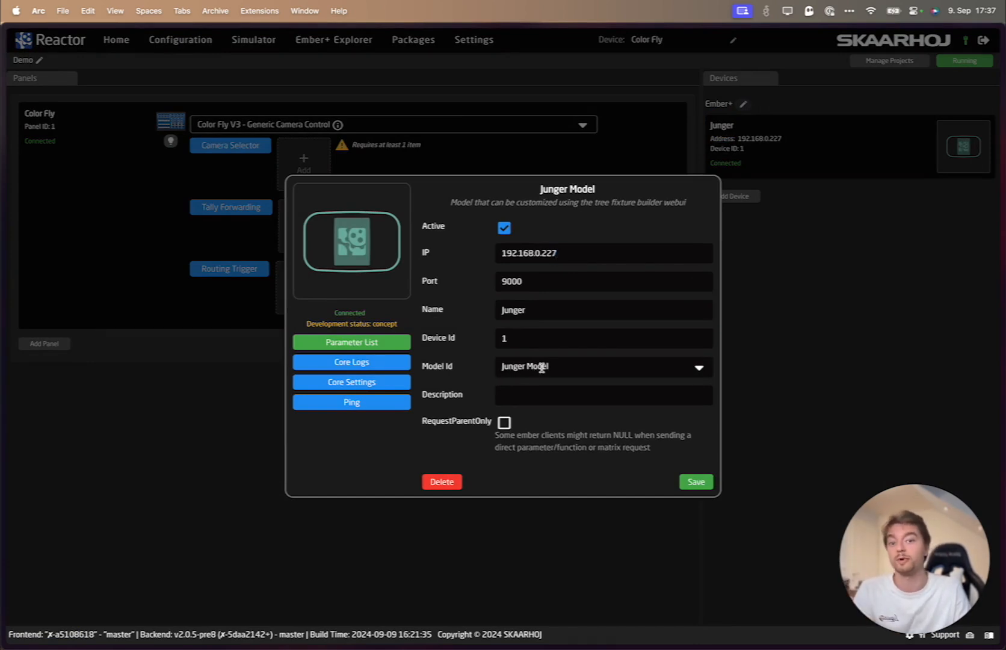
left_click(566, 365)
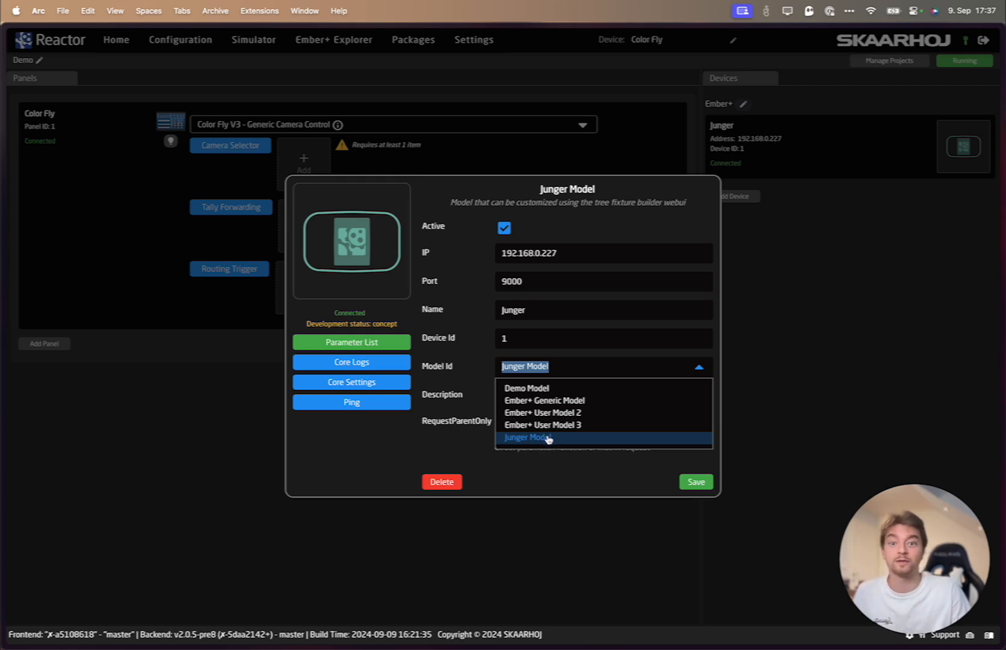
left_click(355, 445)
left_click(792, 394)
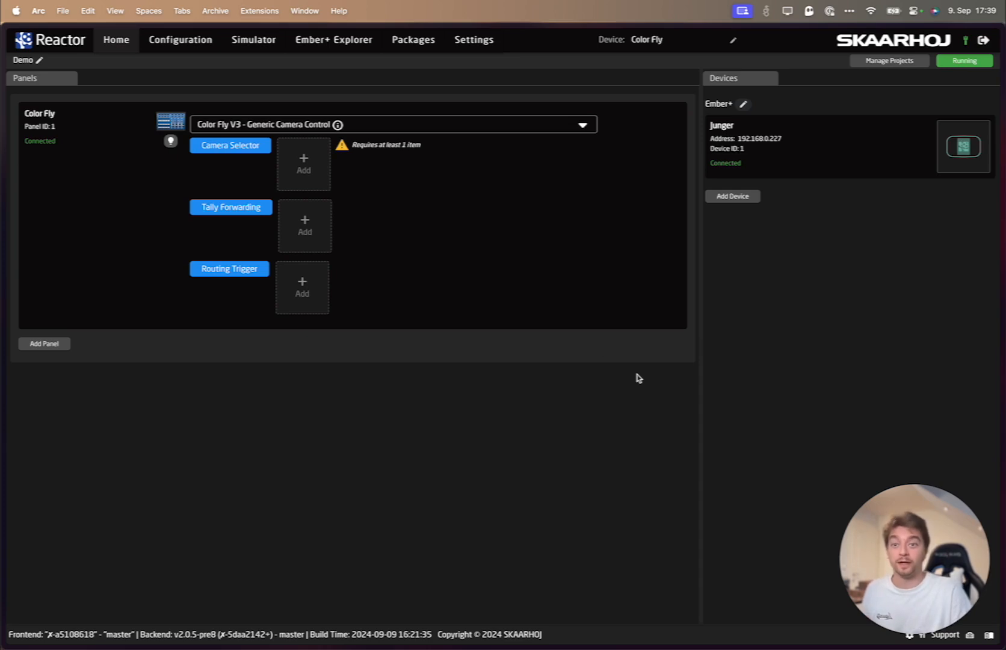
- Create a custom configuration named COLORFLYV3-Custom-1 for the Color Fly panel
left_click(397, 123)
left_click(232, 292)
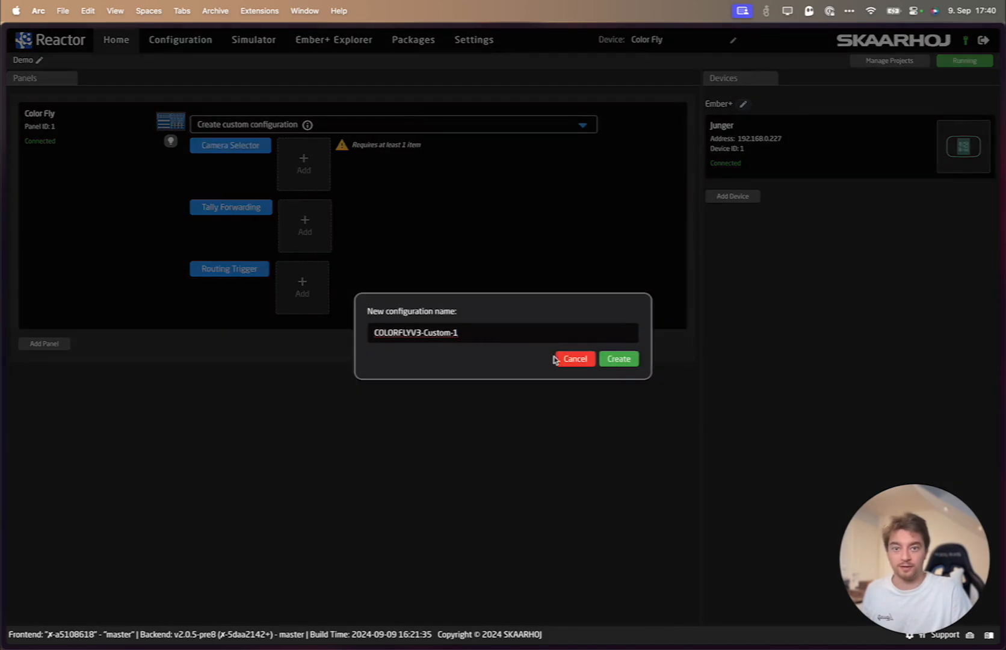
left_click(632, 358)
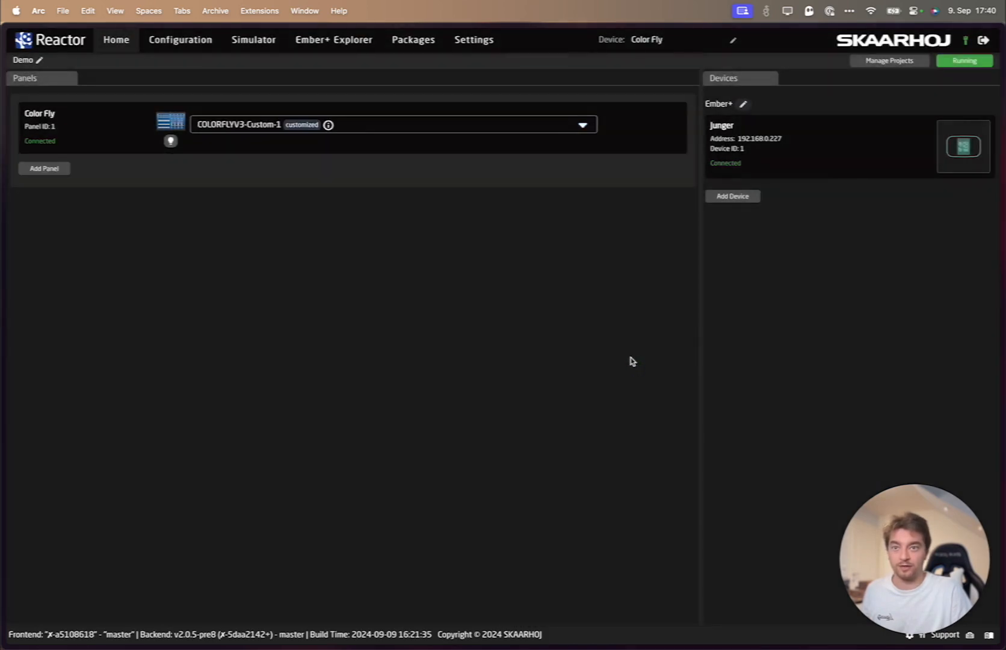
- In the panel configuration, assign the Junger device's Level 1 parameter to Fader1 and VU 1 to the fader display FDisp1
left_click(193, 40)
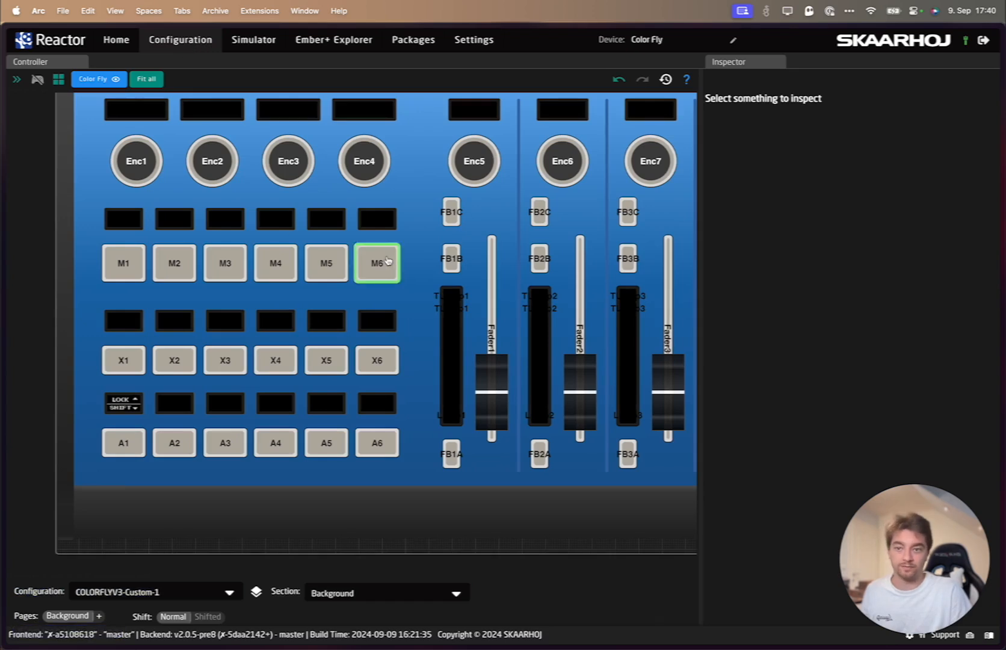
left_click(486, 271)
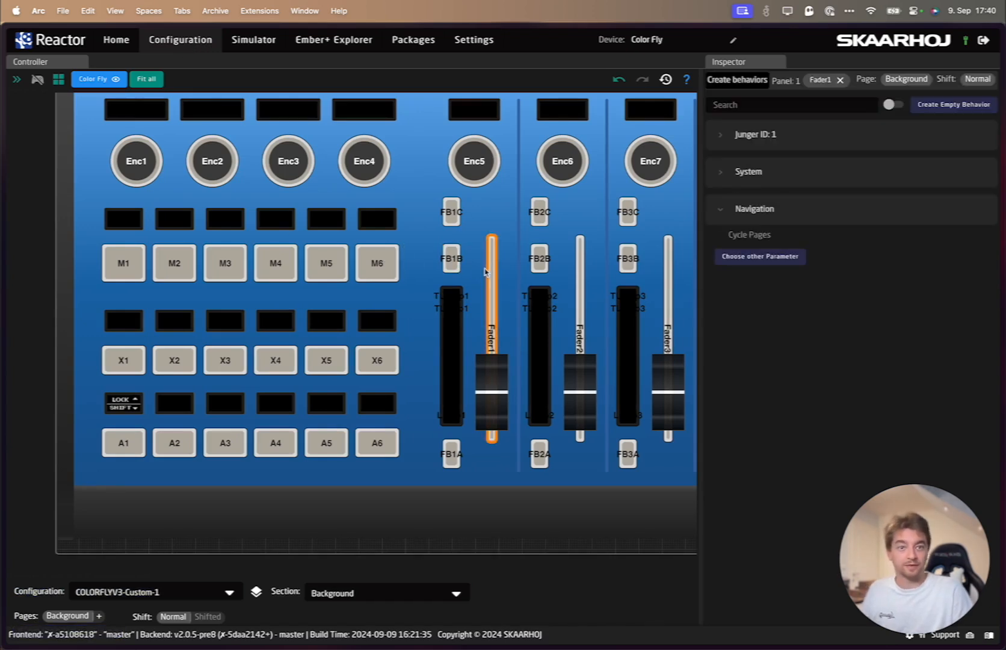
left_click(722, 135)
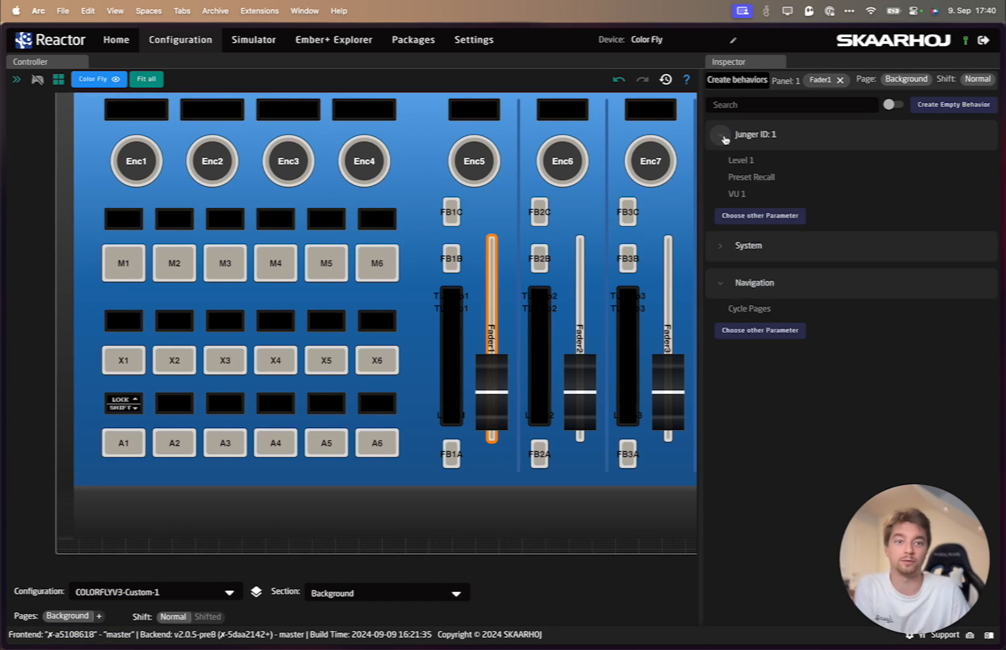
left_click(742, 160)
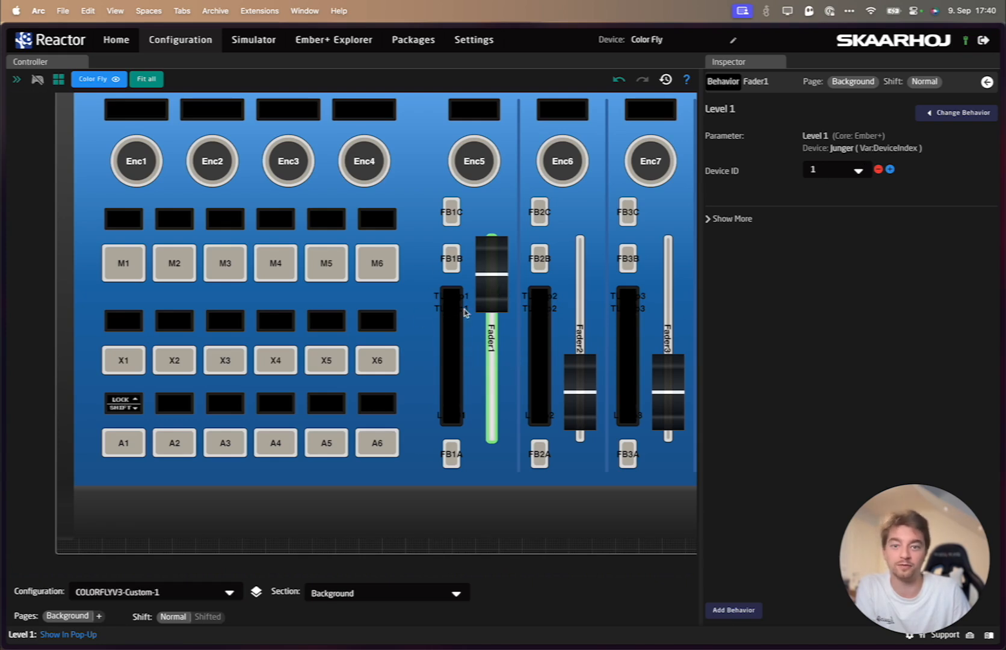
left_click(459, 346)
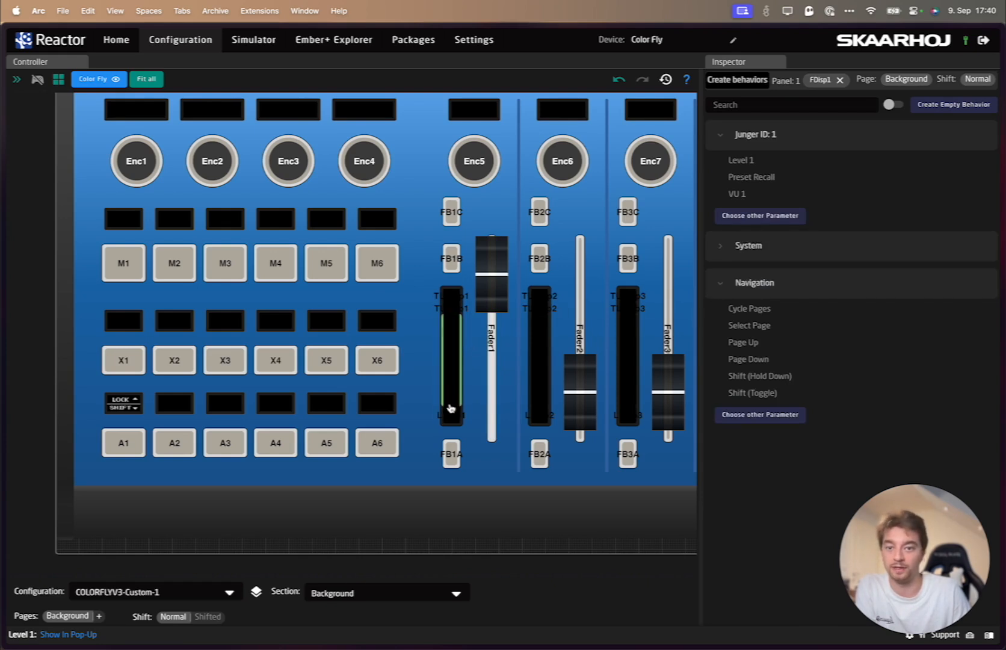
left_click(744, 194)
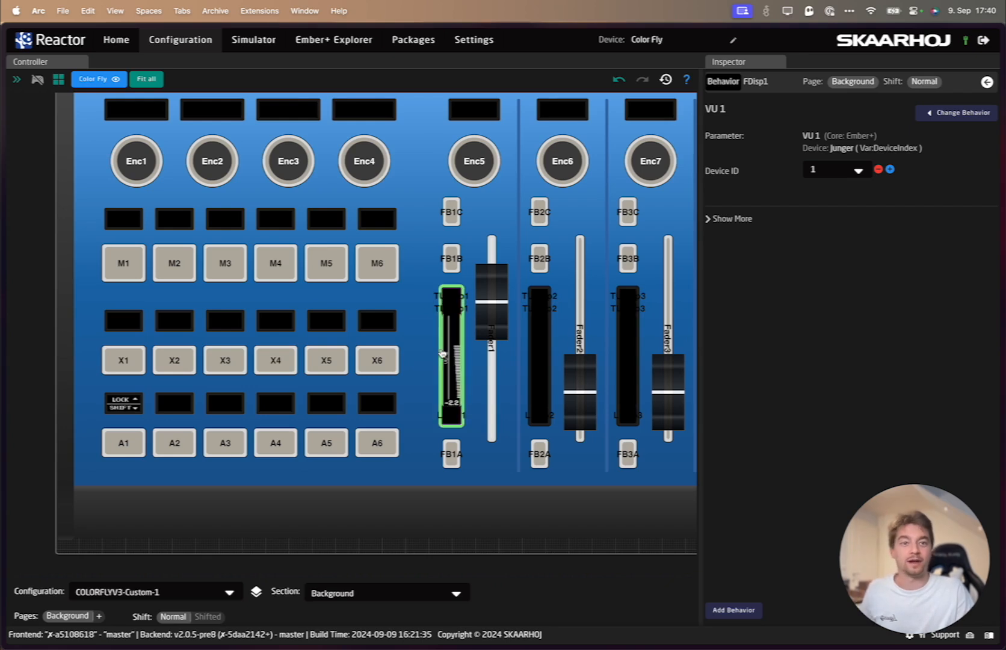
- Assign the Junger device's Preset Recall parameter to button M1 and set its template behavior to Set specific value
left_click(118, 276)
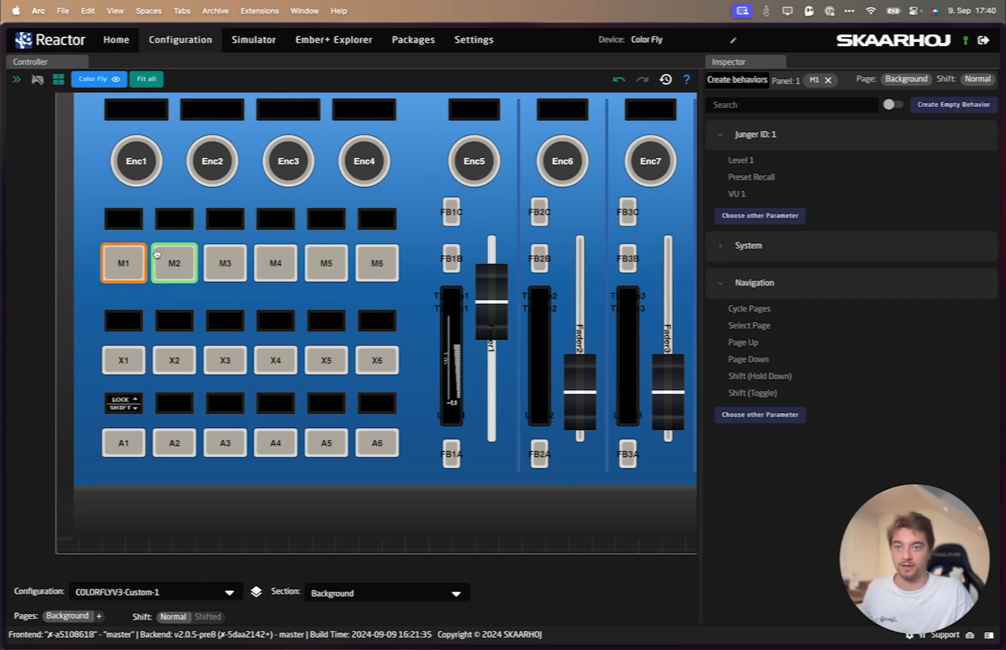
left_click(752, 177)
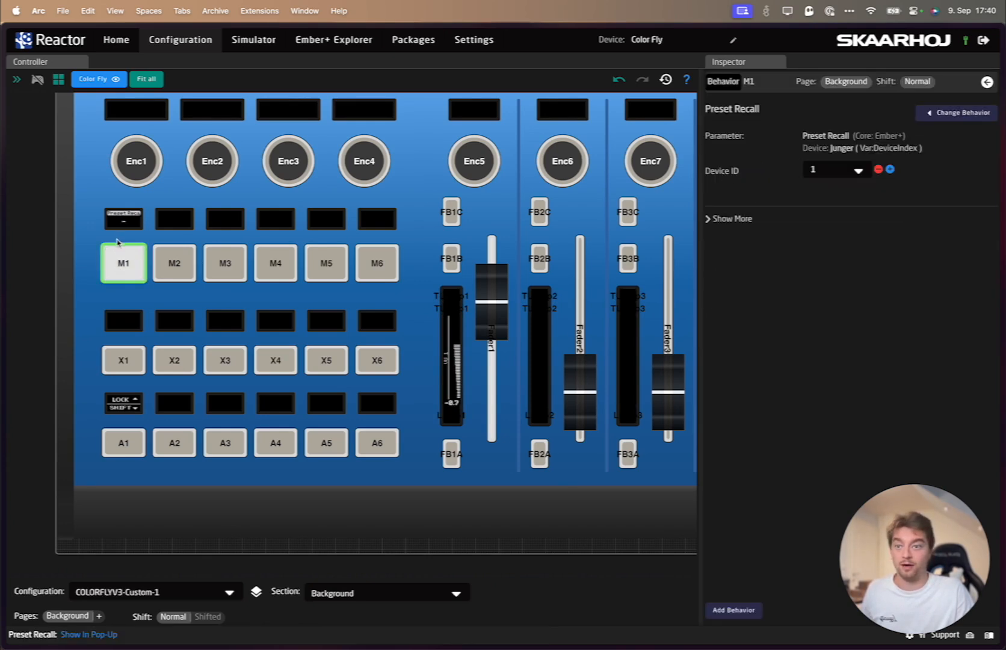
left_click(710, 221)
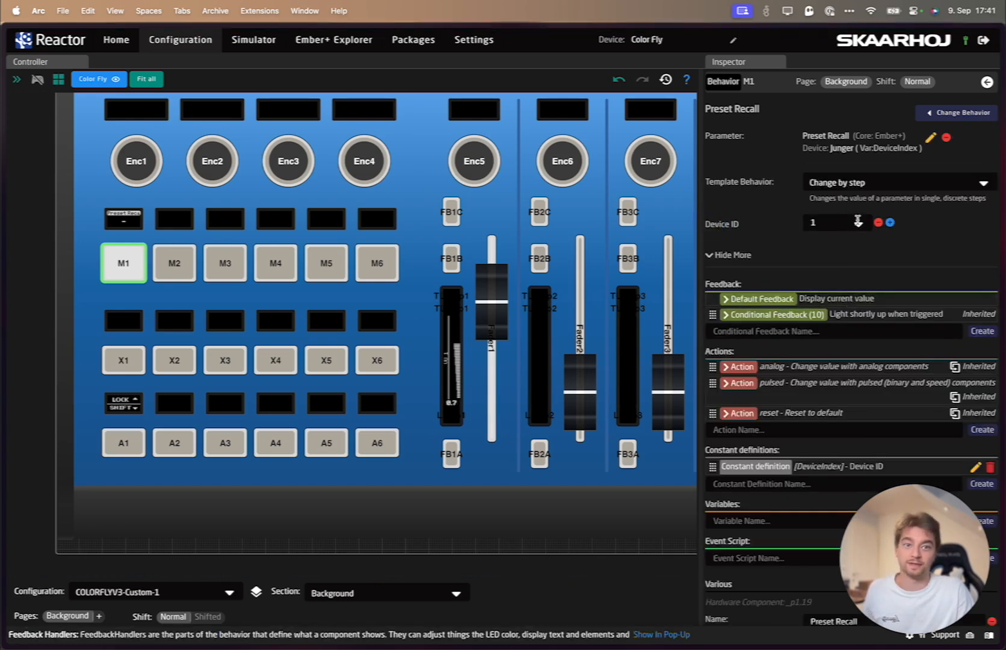
left_click(897, 184)
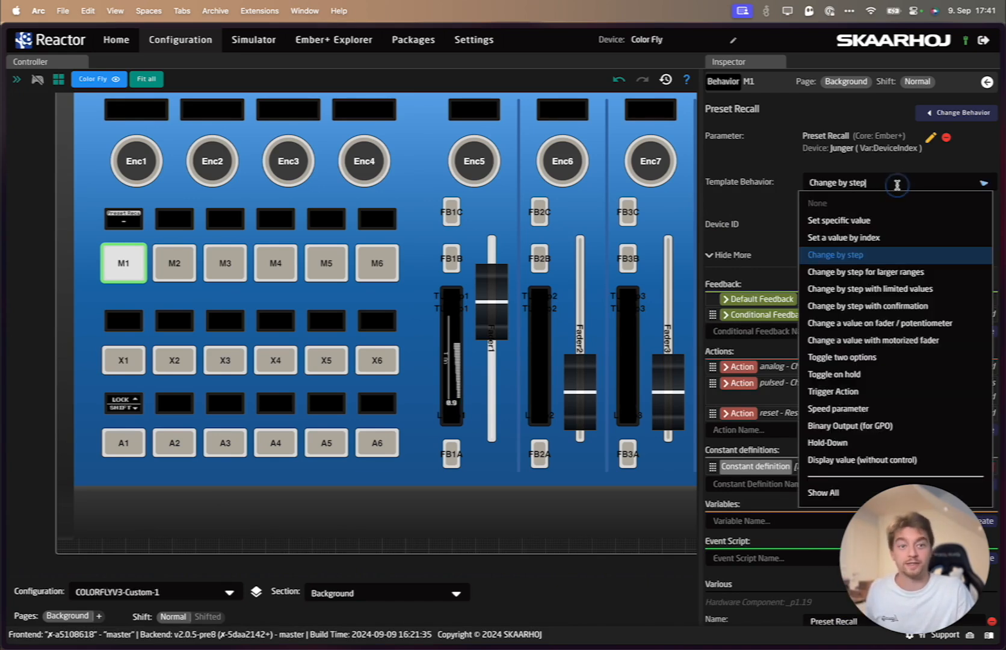
left_click(832, 222)
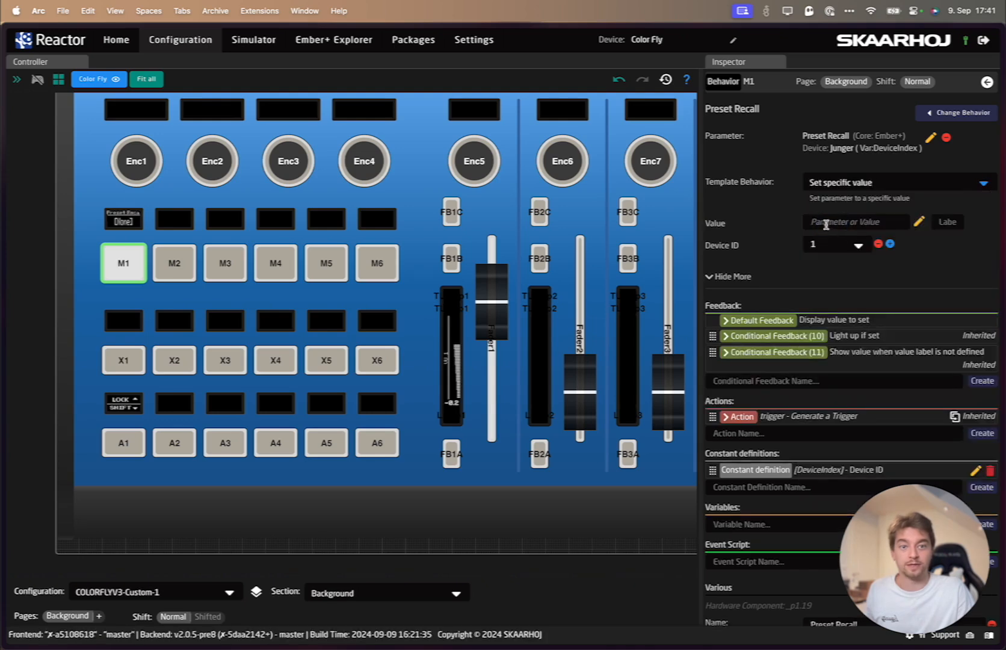
- Set the value of M1's Preset Recall behavior to 1
left_click(830, 223)
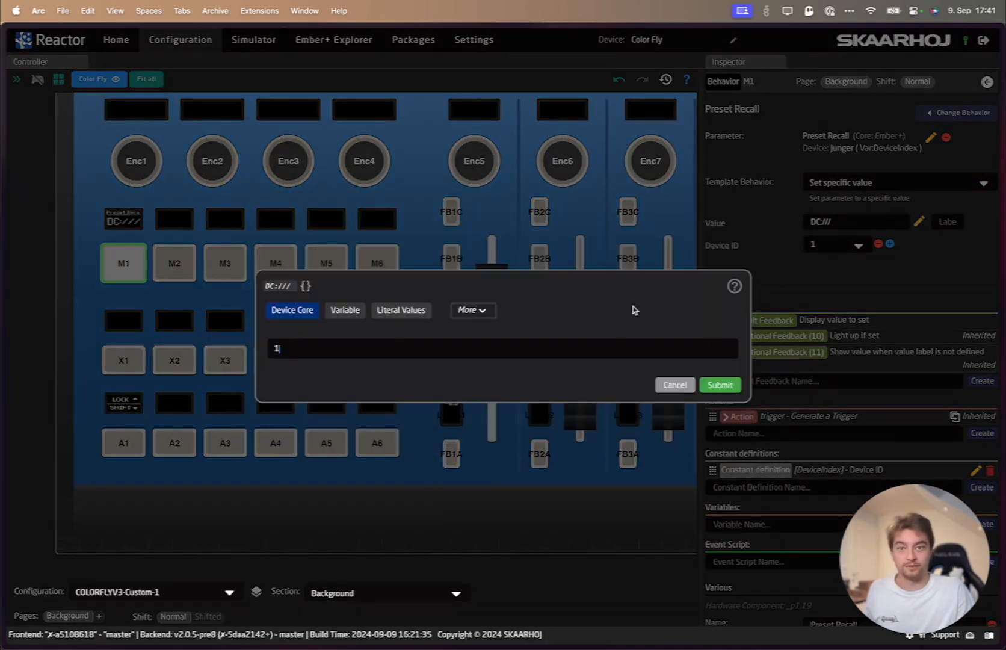
left_click(671, 384)
left_click(781, 219)
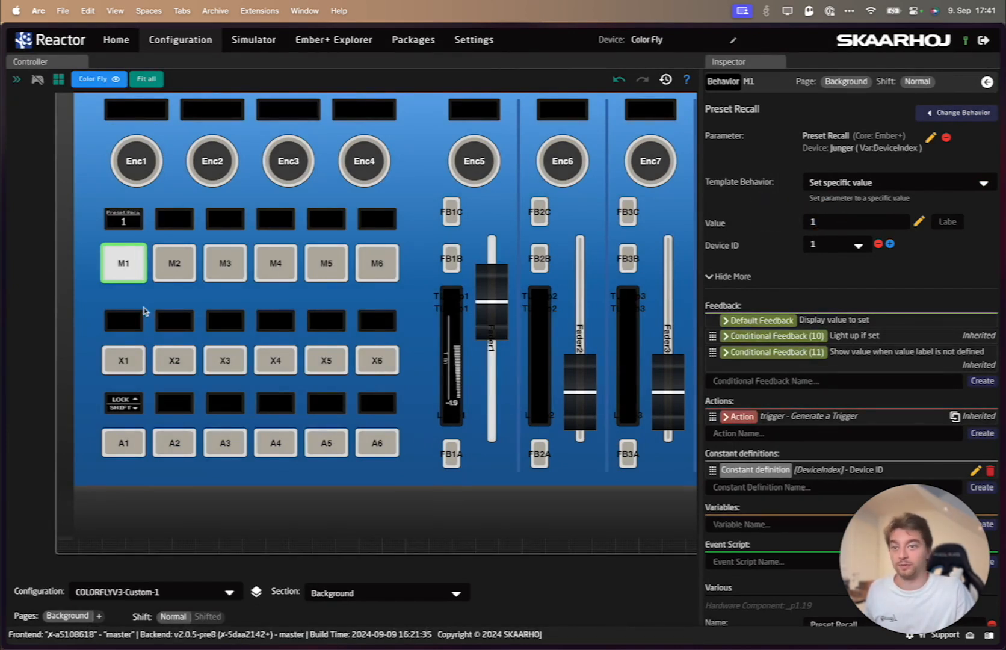
- Turn on the controller view's interactive mode, trigger M1 to recall preset 1, and turn the mode off again
key("super+e")
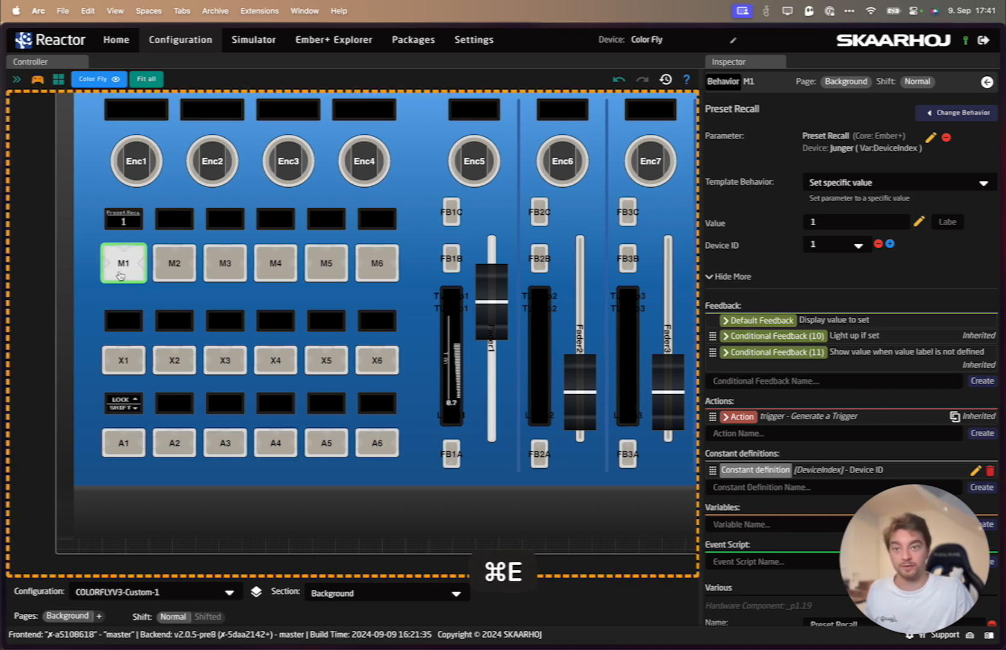
left_click(121, 275)
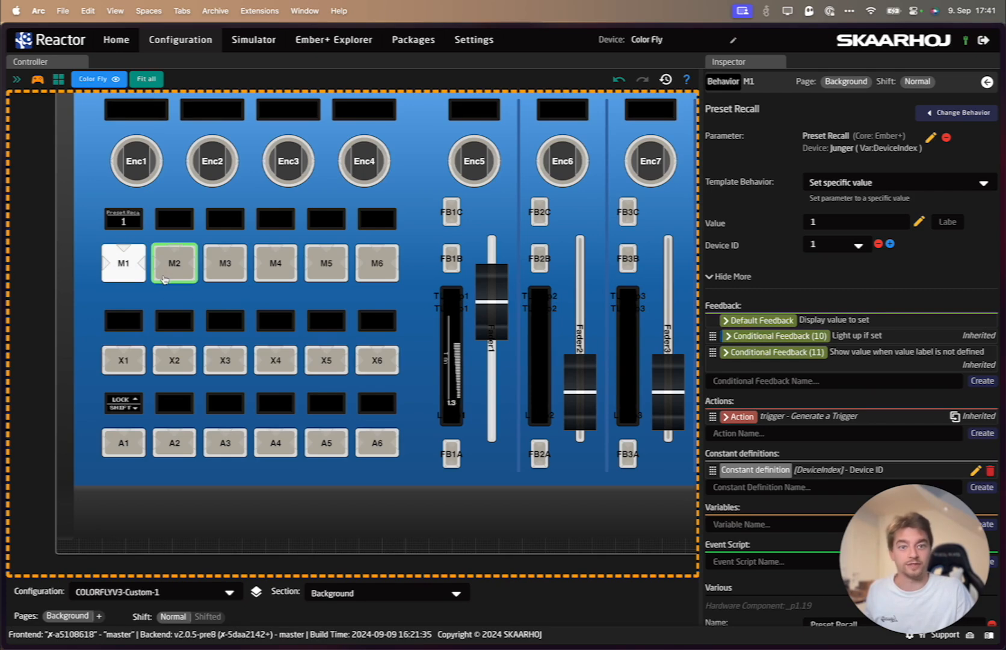
key("super+e")
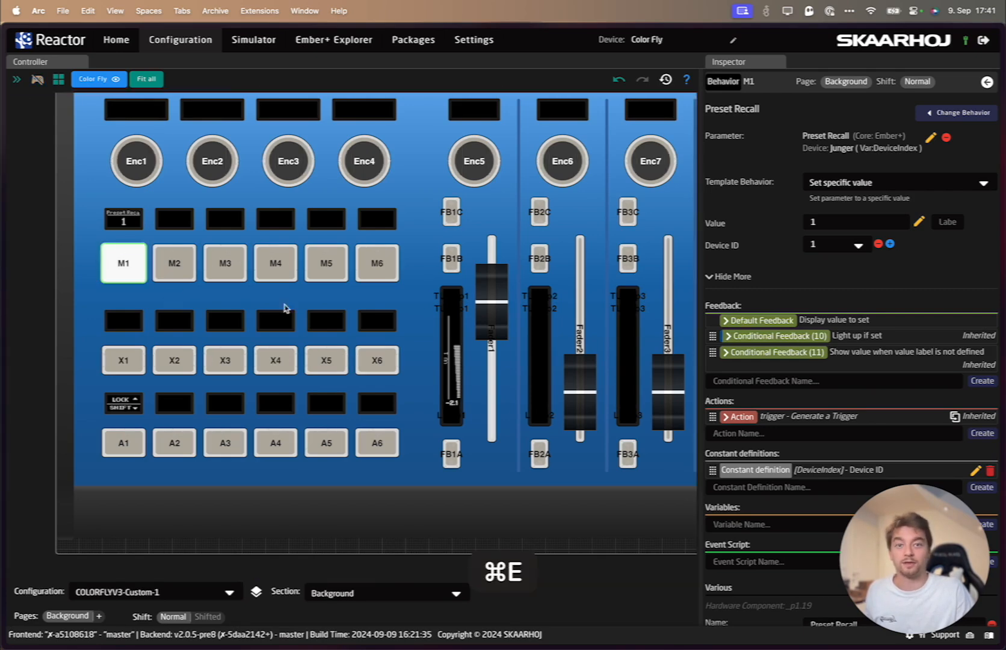